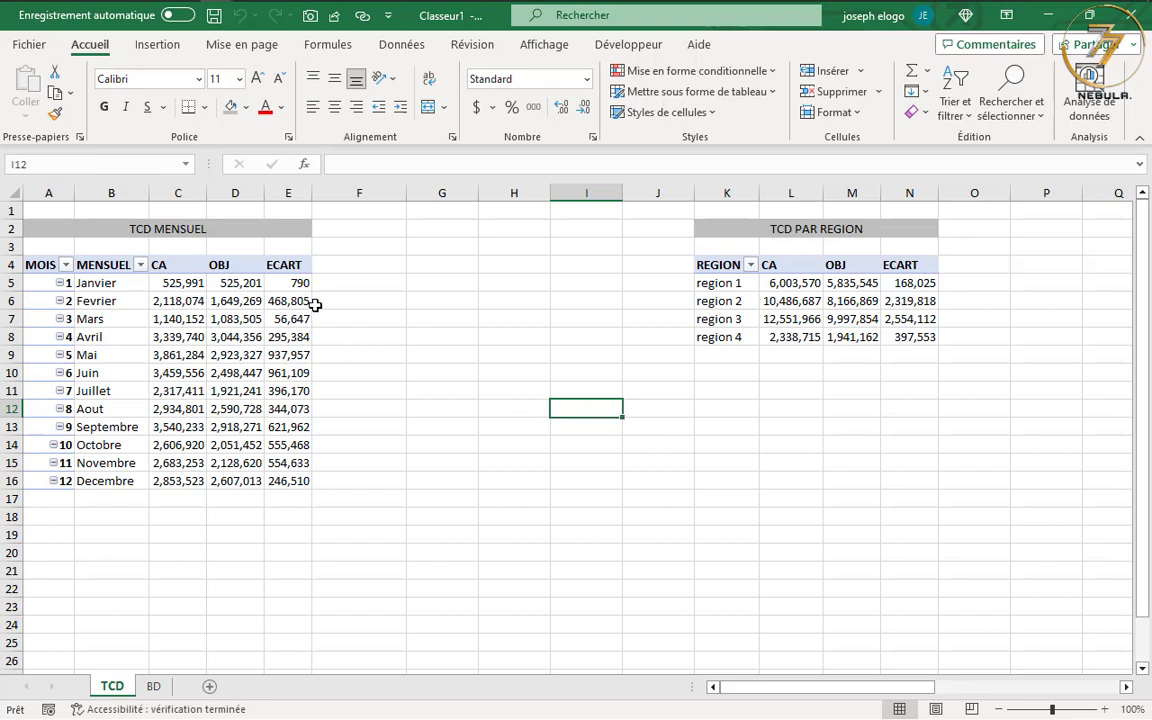
Step: Examine January's CA, OBJ and ECART values in the TCD MENSUEL pivot table
click(319, 261)
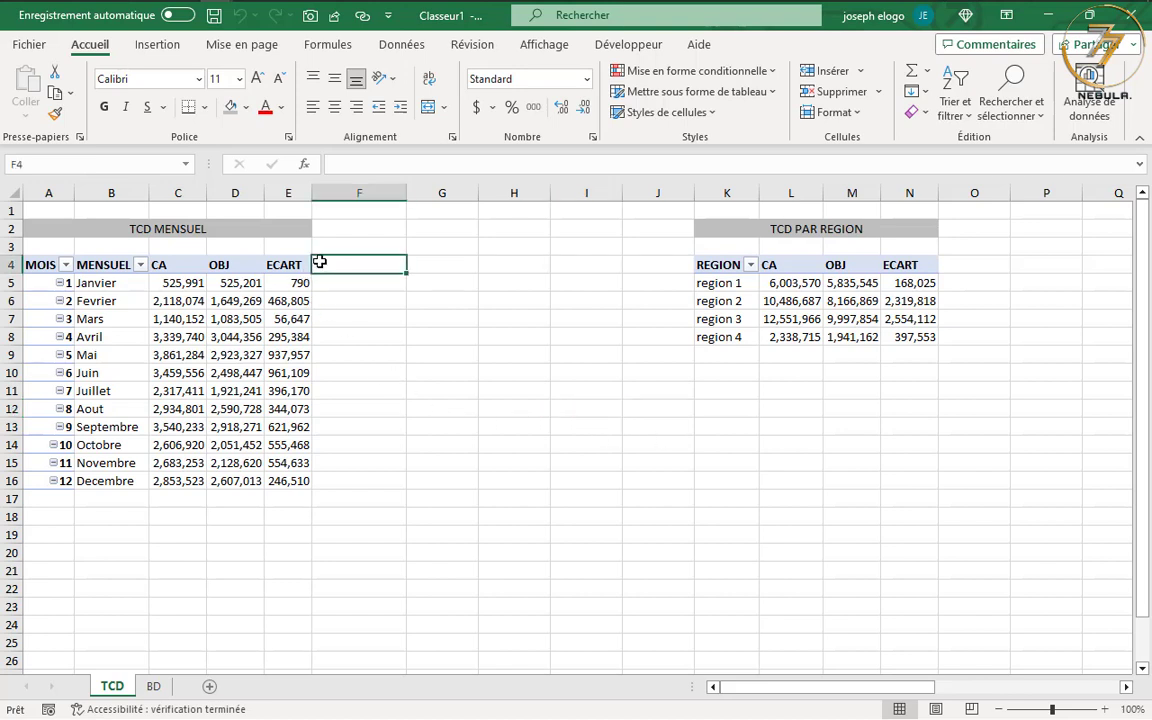
click(183, 283)
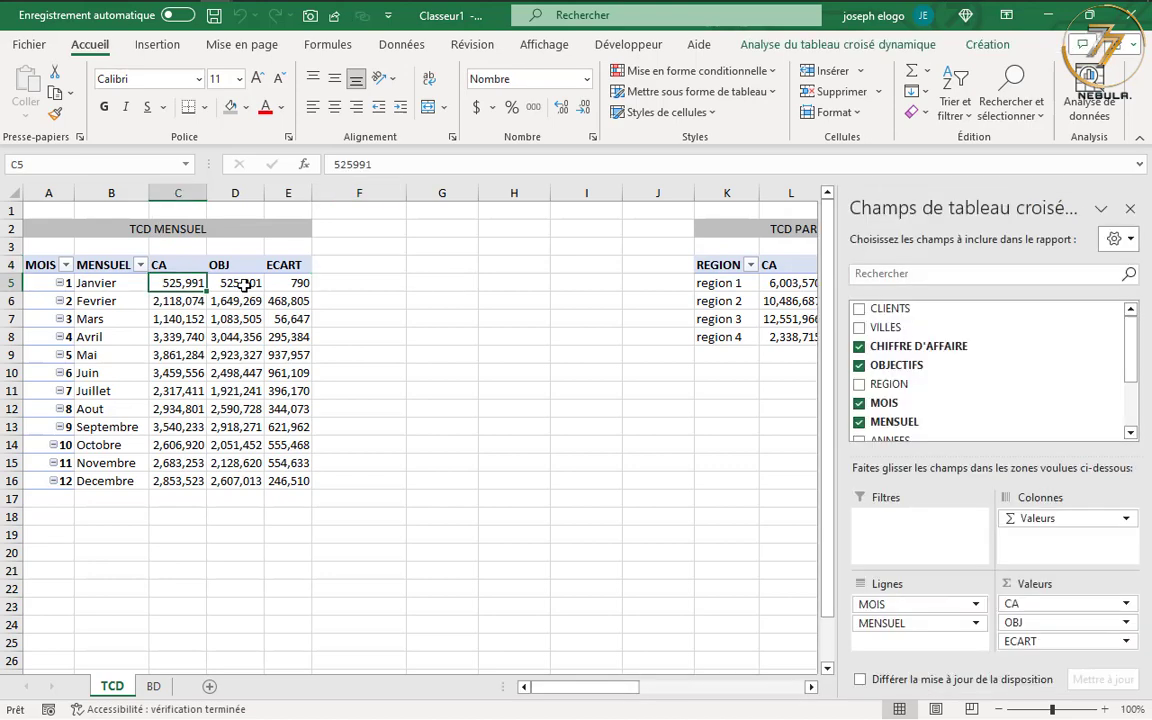
click(240, 283)
click(185, 283)
click(236, 283)
click(194, 283)
click(251, 285)
click(185, 283)
click(236, 283)
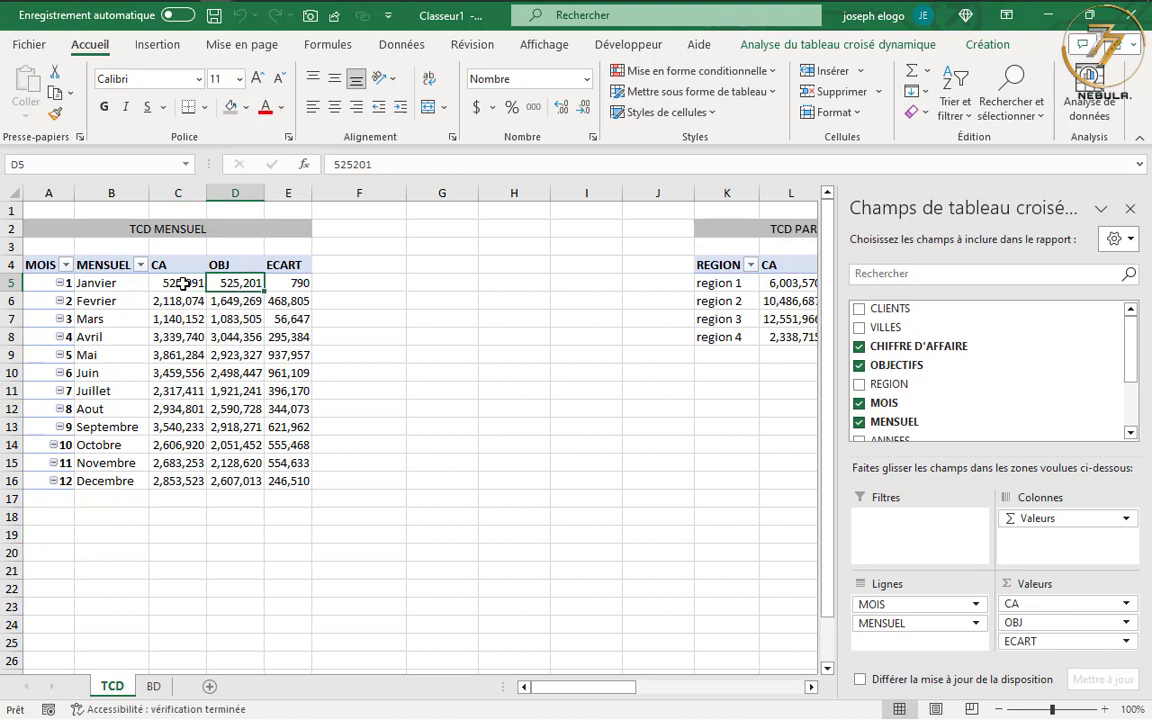
click(180, 283)
click(236, 286)
click(285, 282)
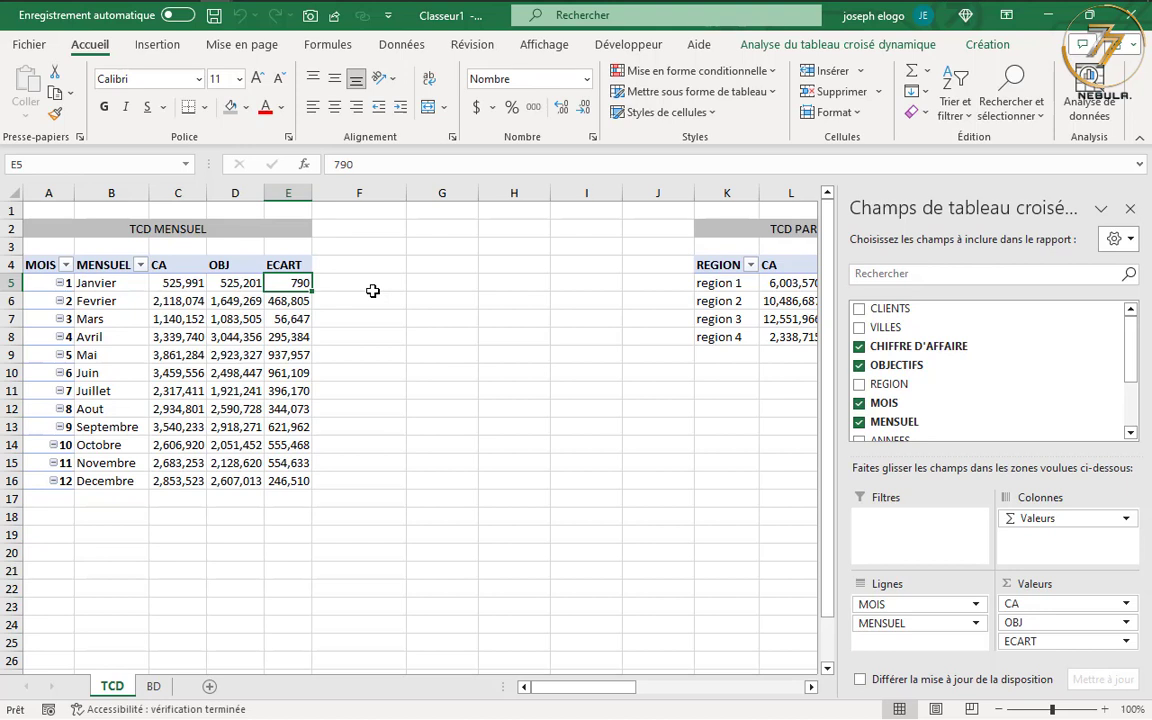
Step: Start a new calculated field in the TCD MENSUEL pivot table and name it Taux
click(268, 260)
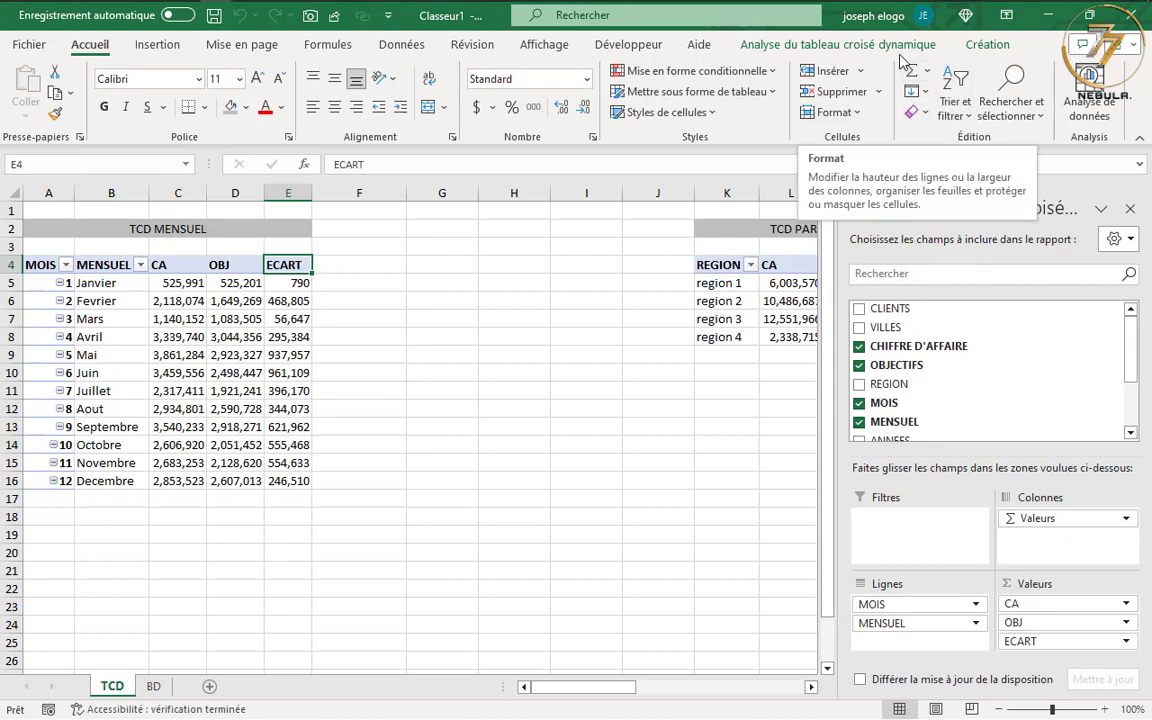
click(975, 45)
click(938, 47)
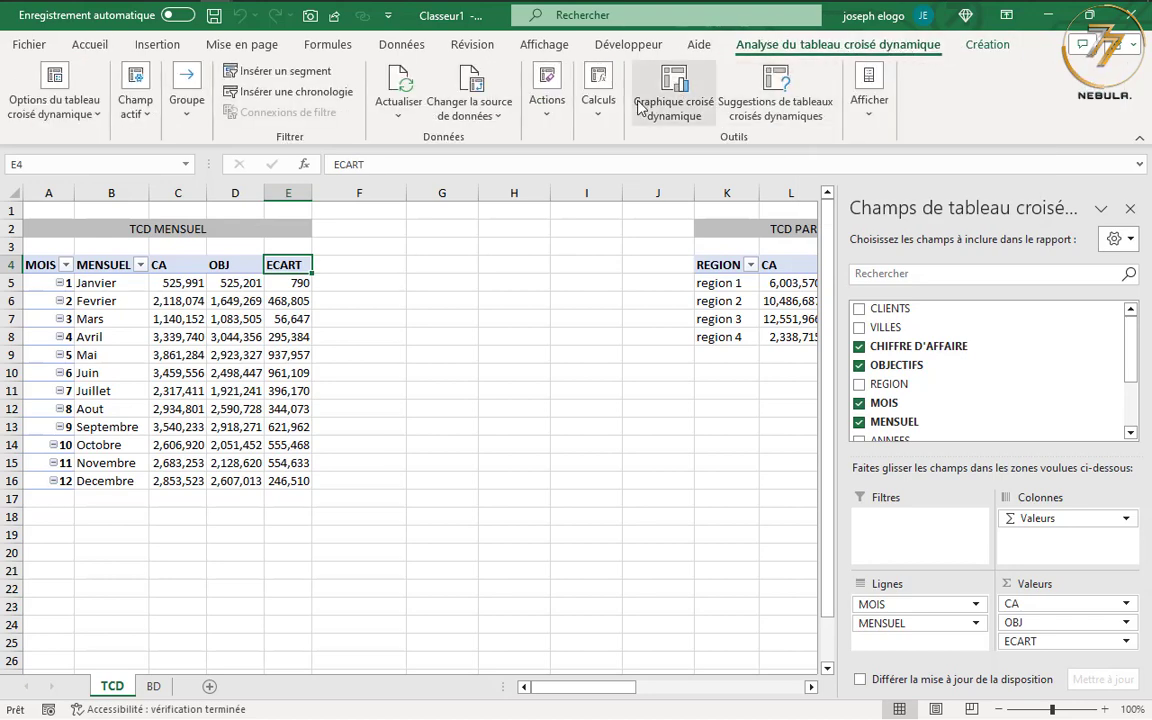
click(598, 95)
click(617, 187)
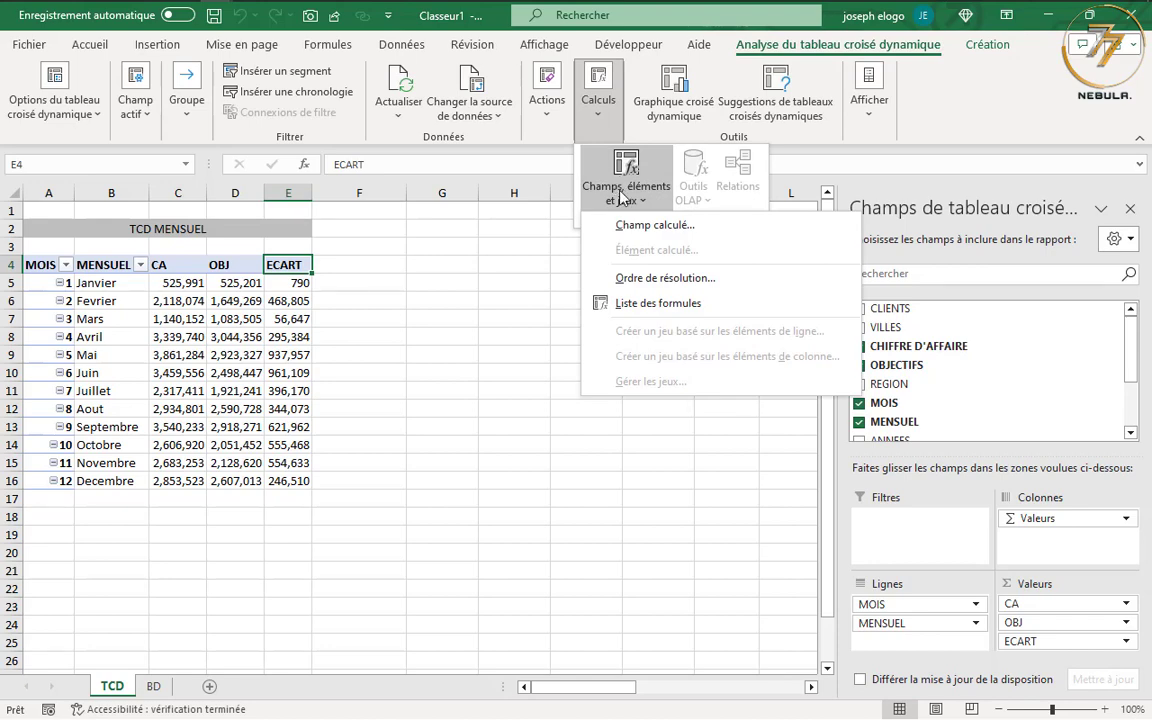
click(620, 226)
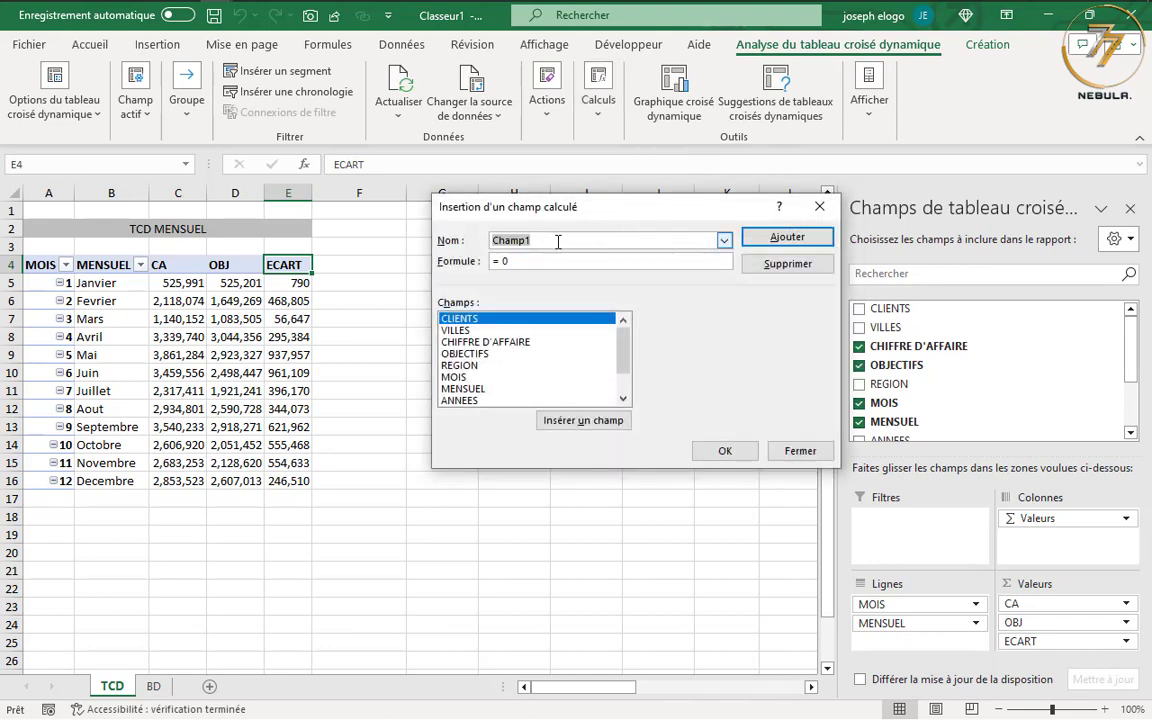
text(tau)
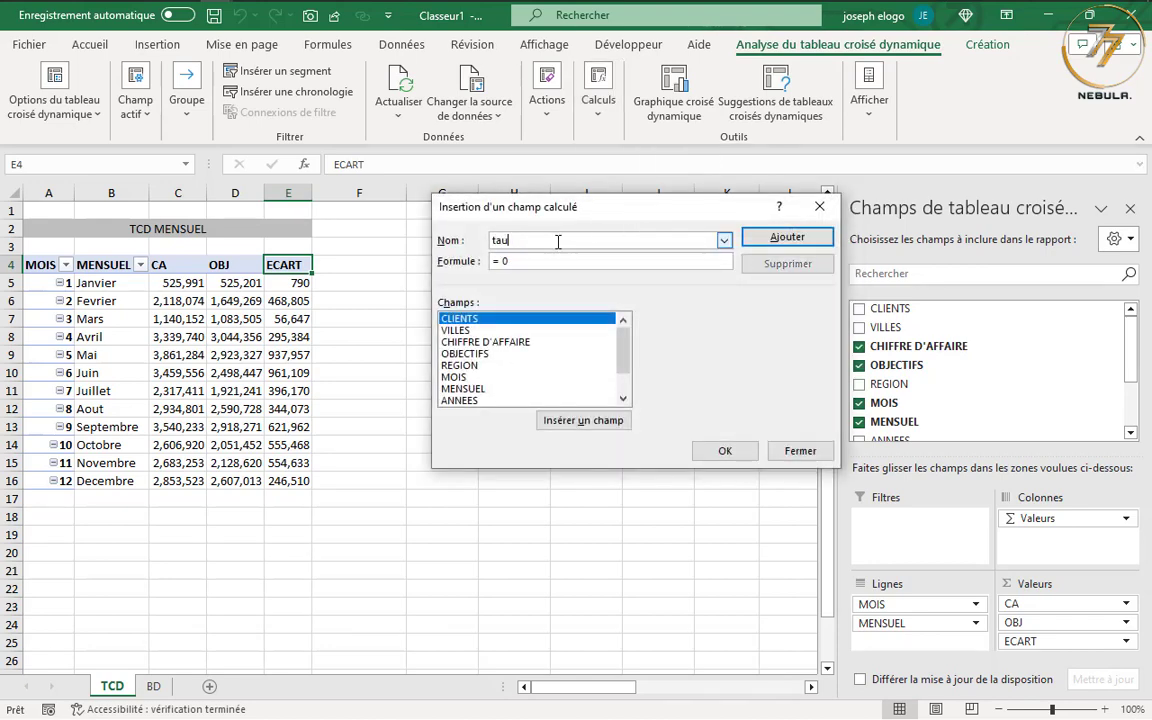
key(BackSpace)
key(BackSpace)
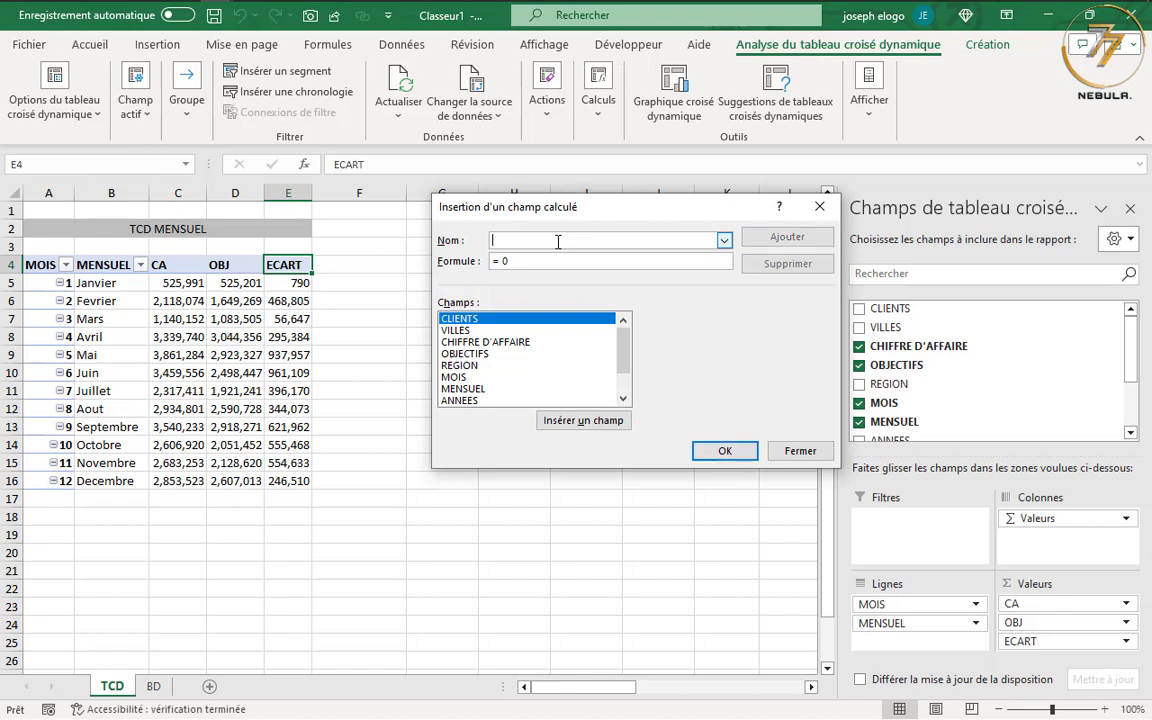
text(Taux)
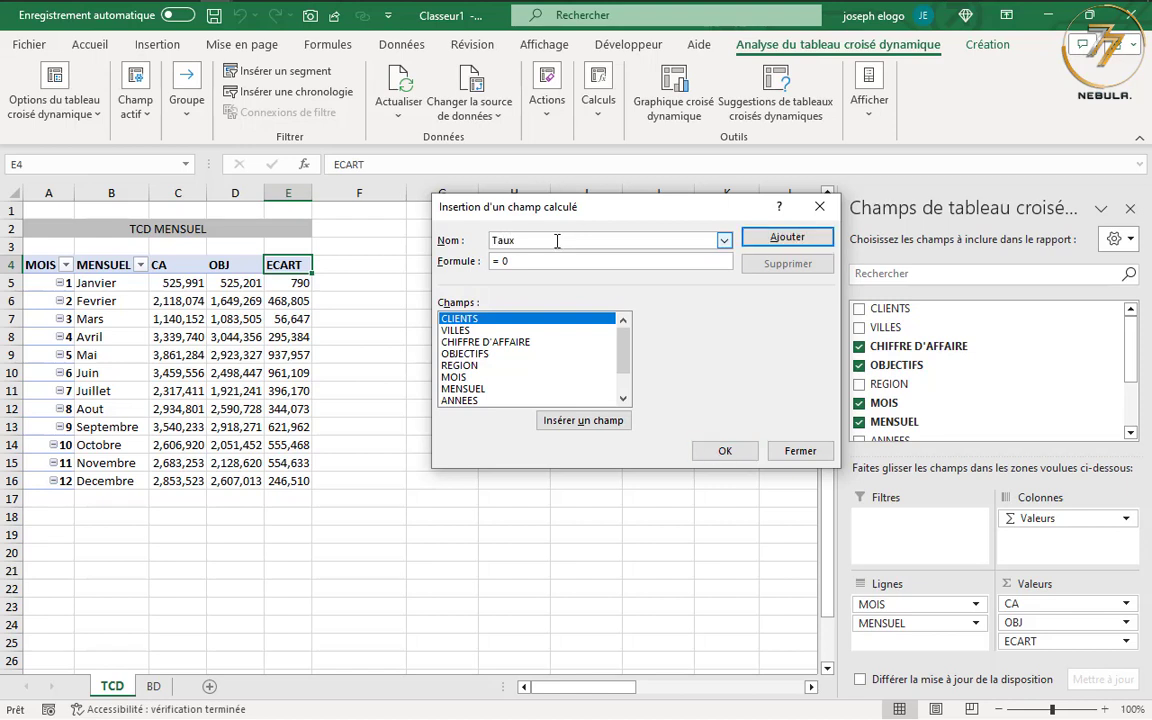
Step: Give the calculated field the formula = 'CHIFFRE D''AFFAIRE'/ OBJECTIFS-1 and add it to the pivot table
click(502, 262)
key(BackSpace)
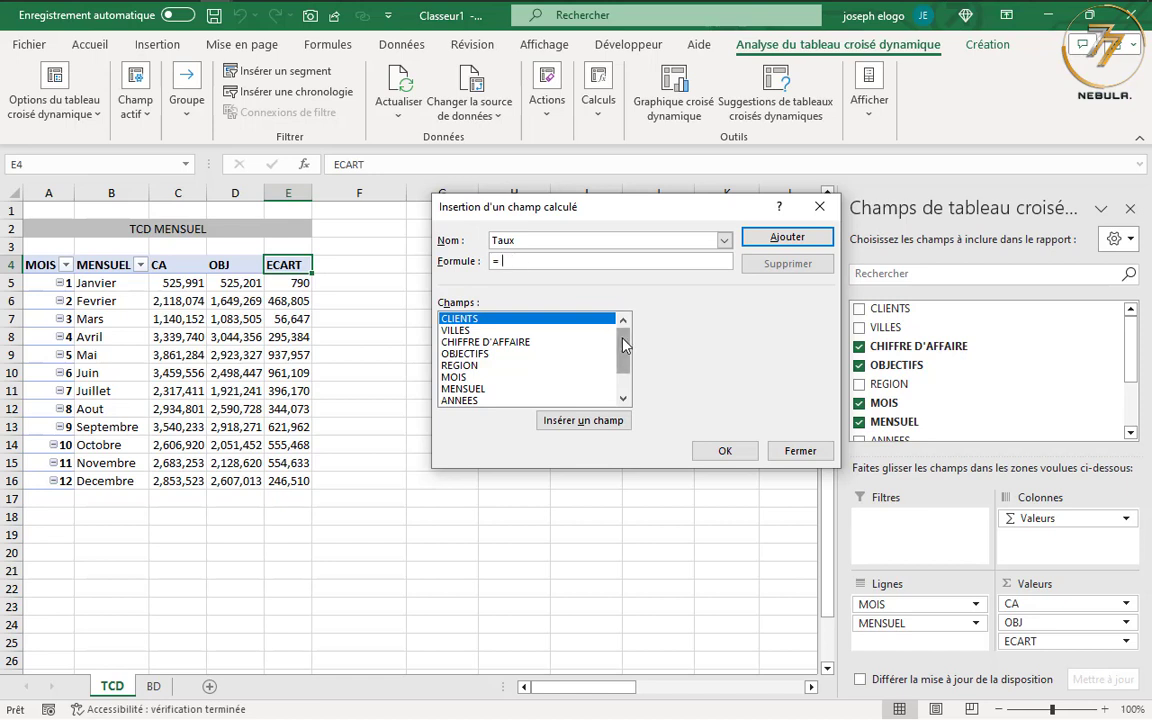
double_click(515, 342)
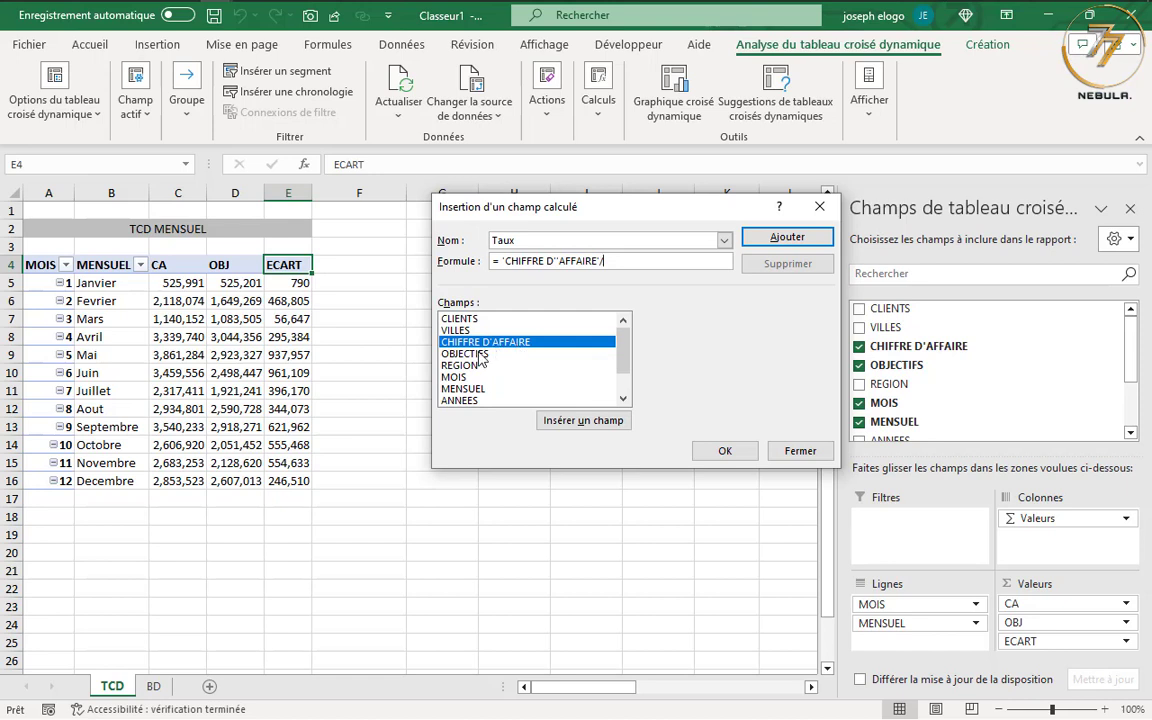
double_click(480, 354)
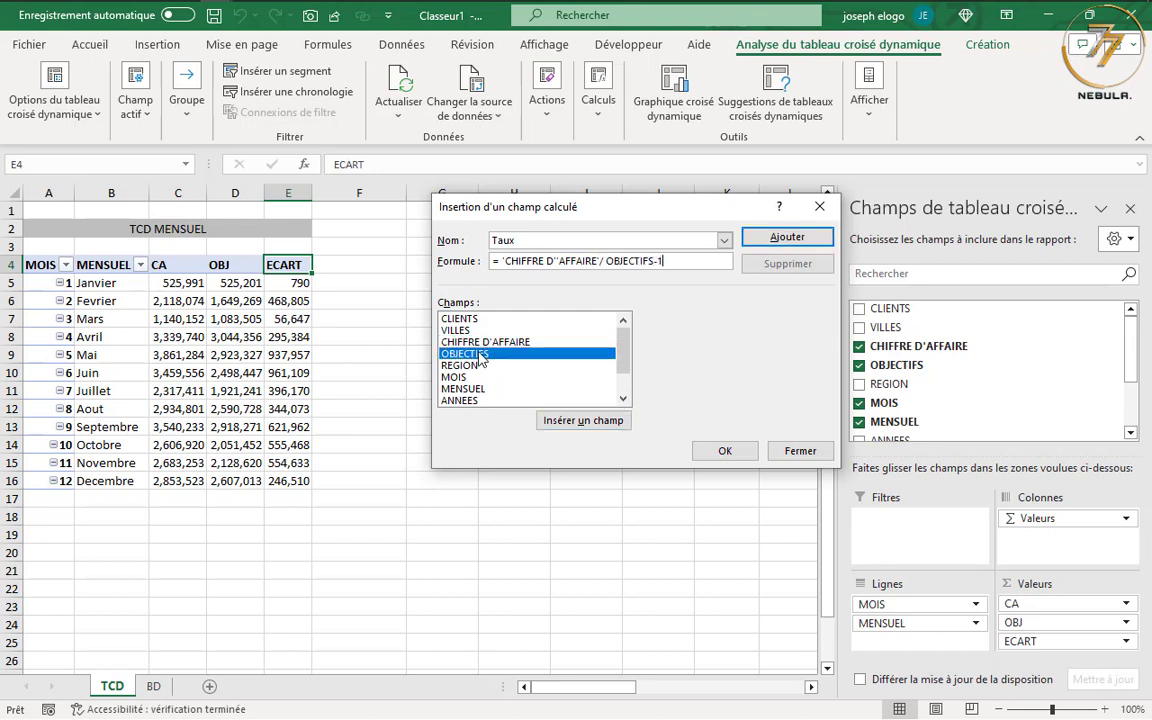
click(781, 241)
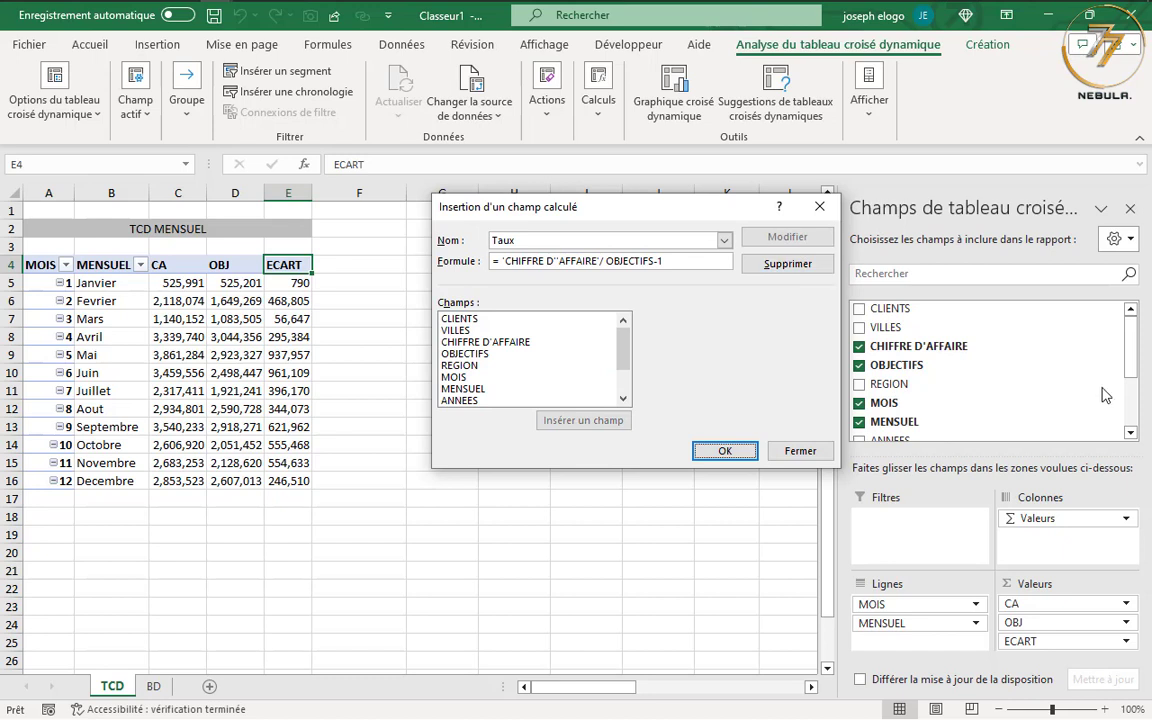
click(727, 451)
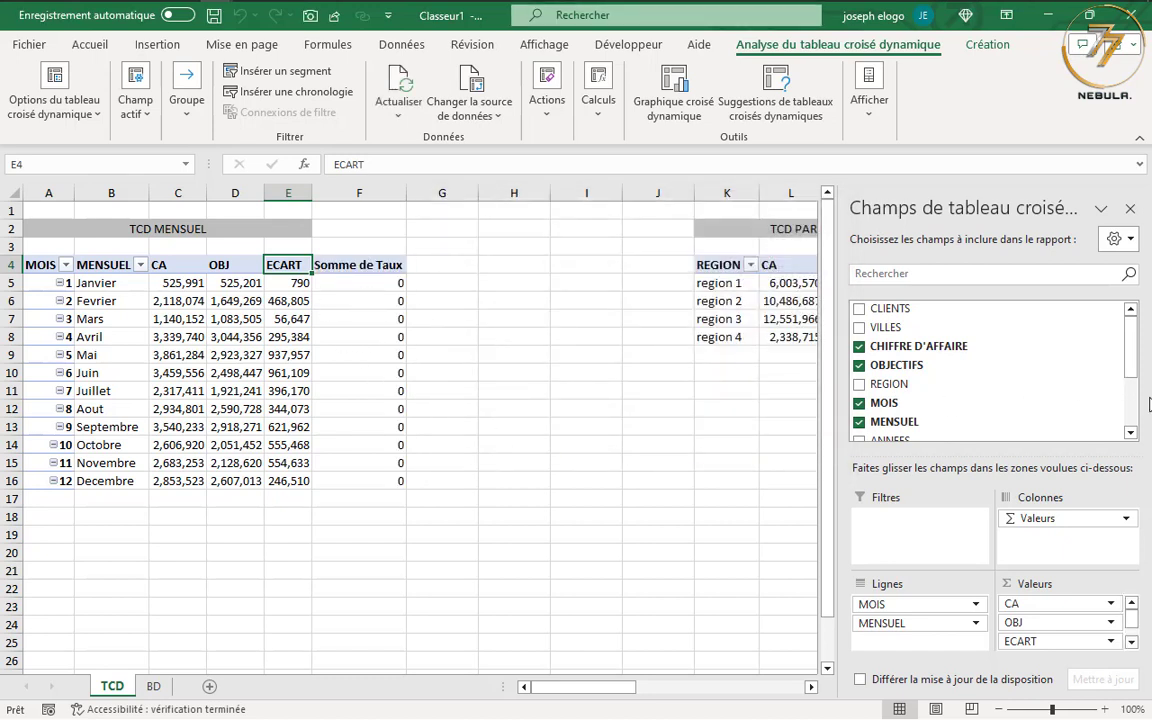
Step: Change the custom name of the Somme de Taux value field to Taux
scroll(1126, 625, down, 1)
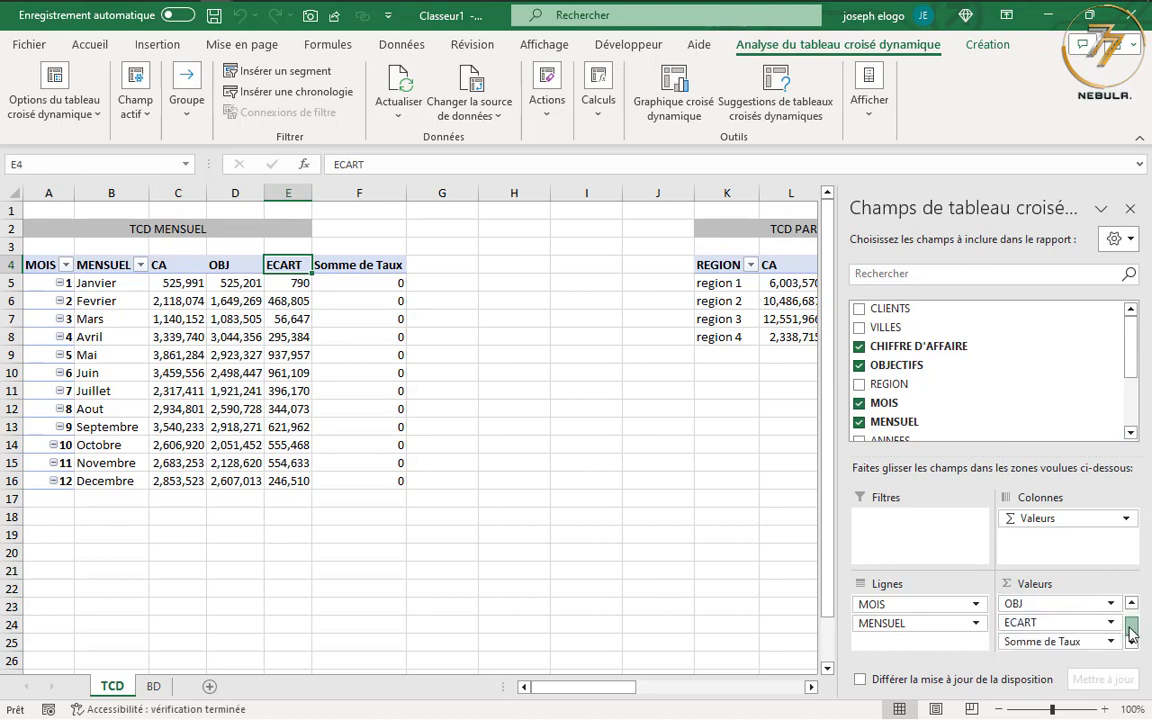
click(1057, 642)
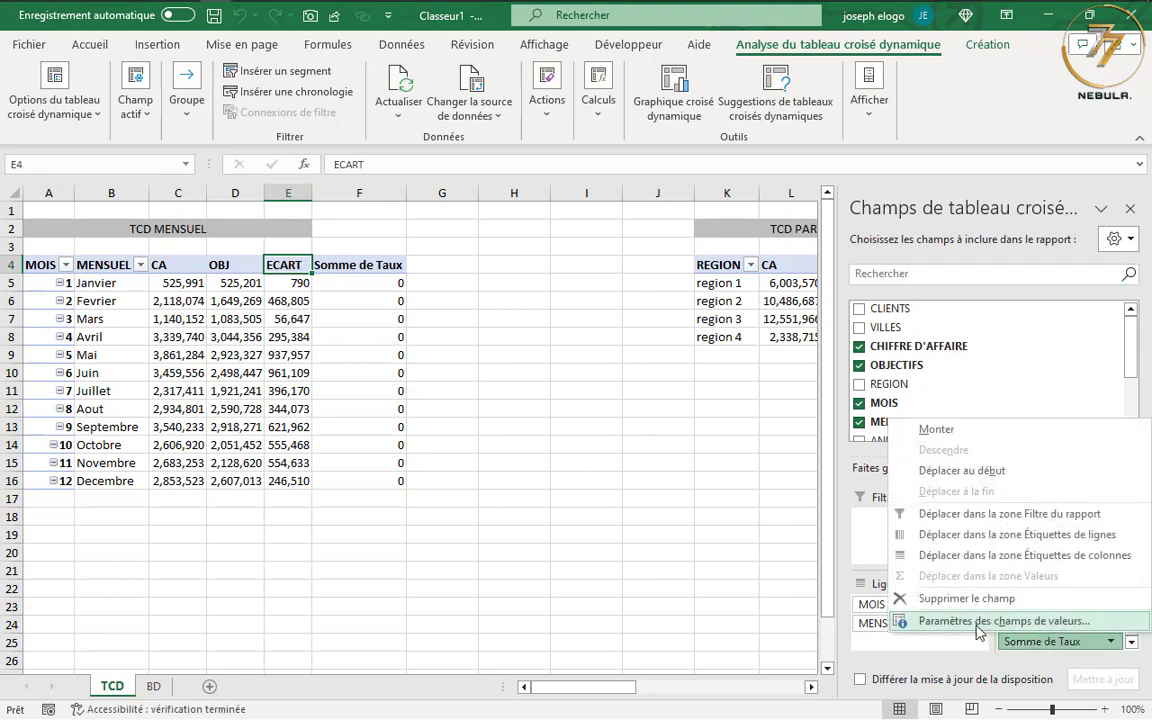
click(945, 620)
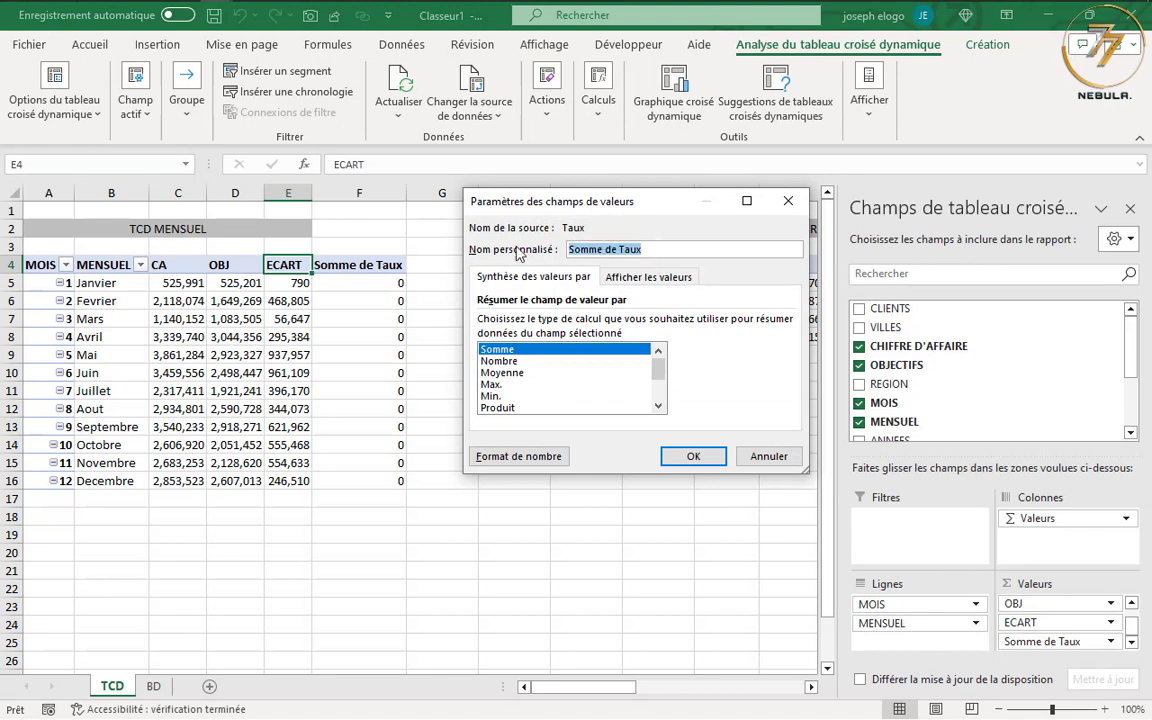
text(Ta)
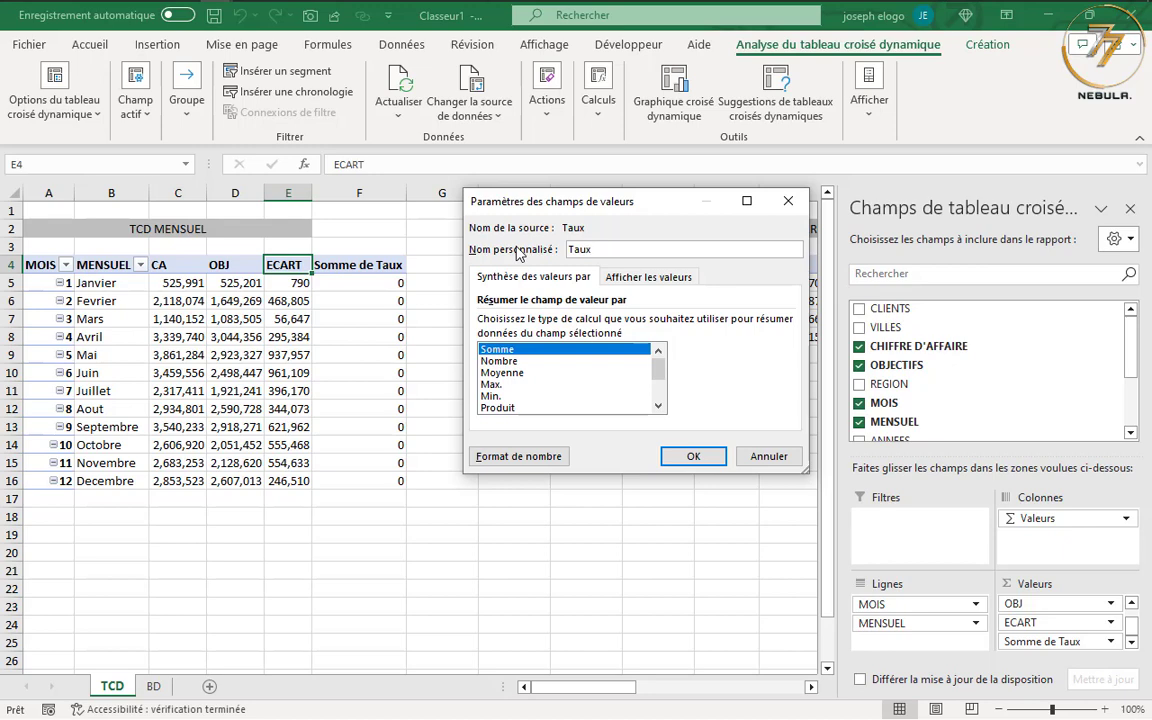
Step: Format the Taux value field as a percentage with one decimal and apply the field settings
click(514, 457)
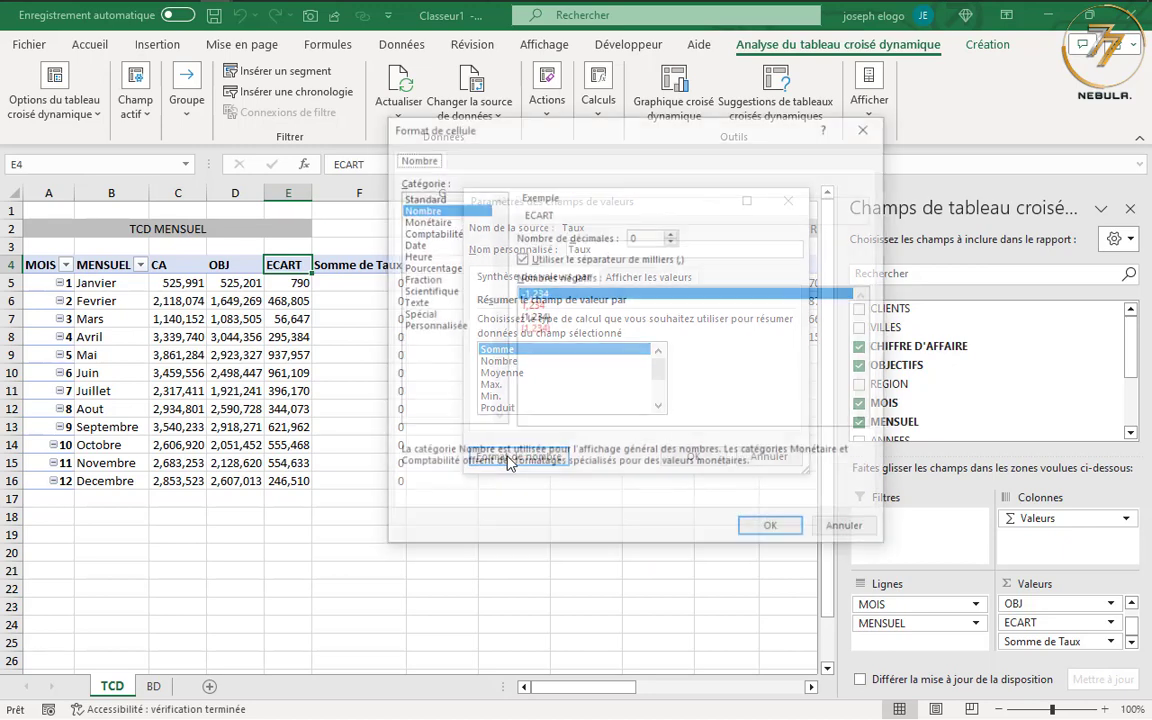
click(428, 268)
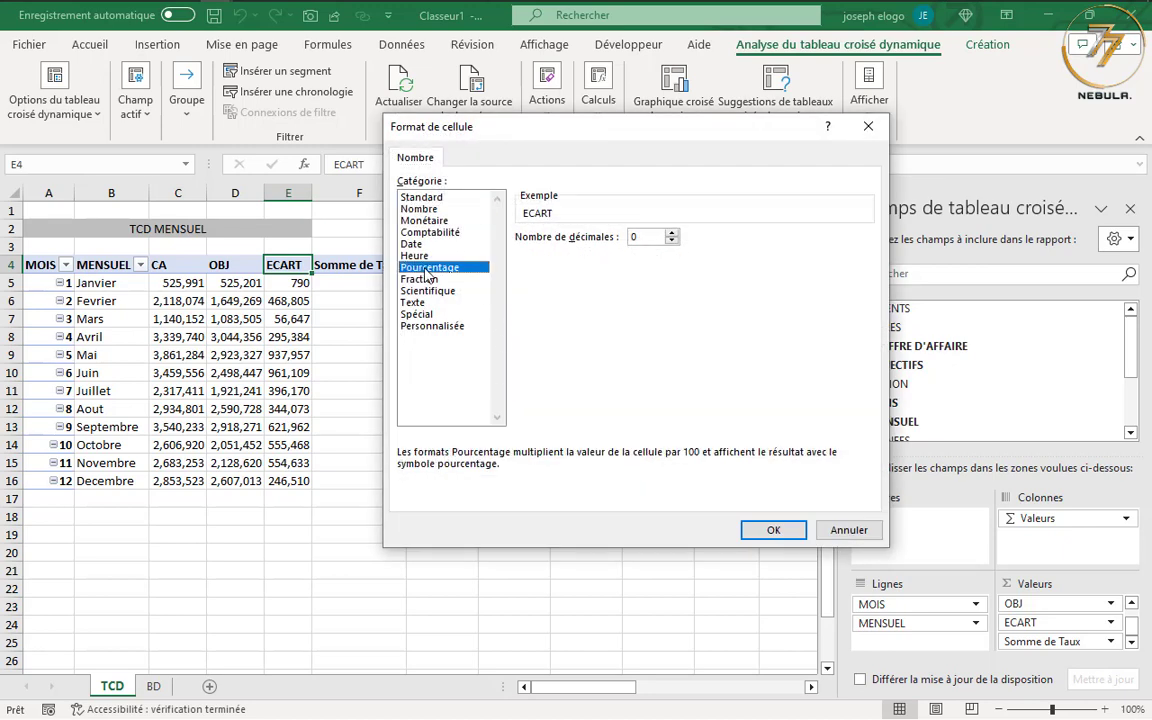
click(672, 234)
click(673, 241)
click(795, 532)
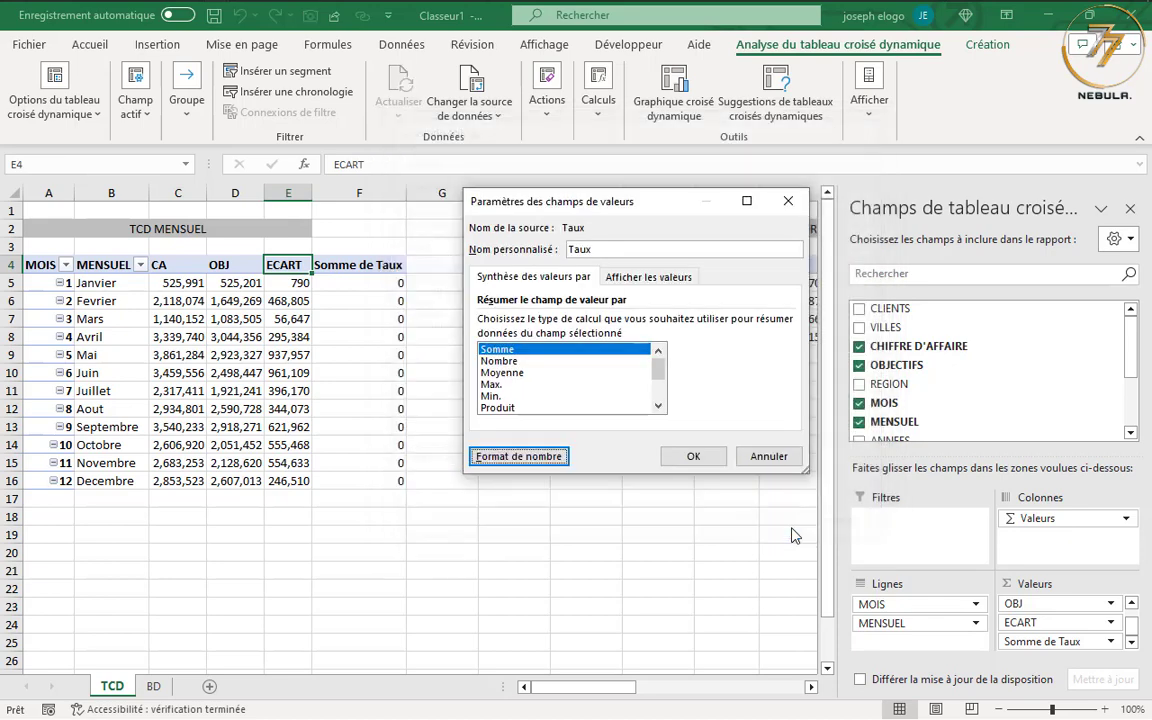
click(693, 456)
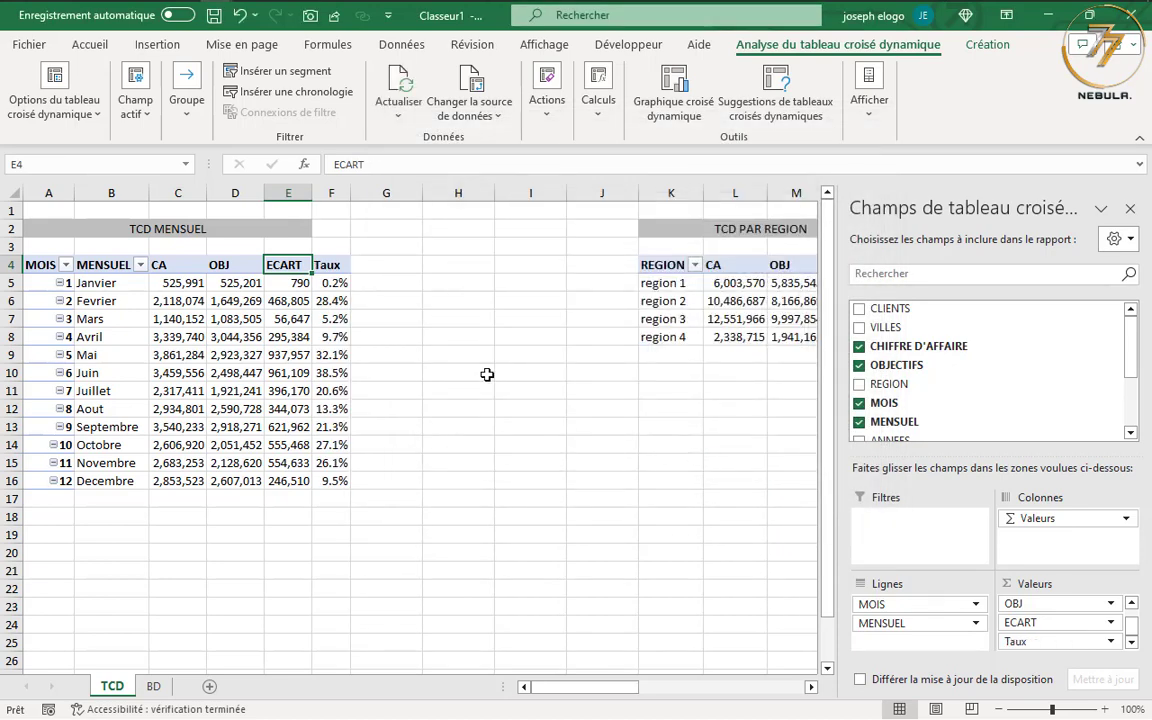
Step: Widen the CA, OBJ, ECART and Taux columns of the TCD MENSUEL pivot table
drag(351, 193, 294, 192)
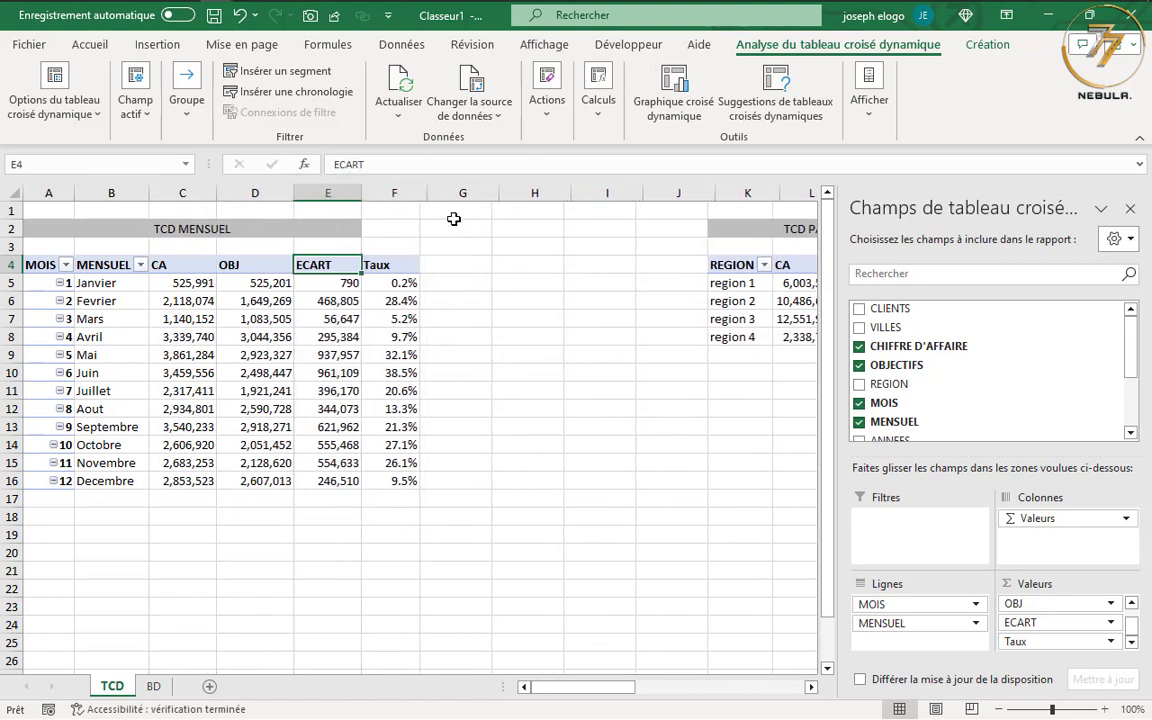
click(534, 353)
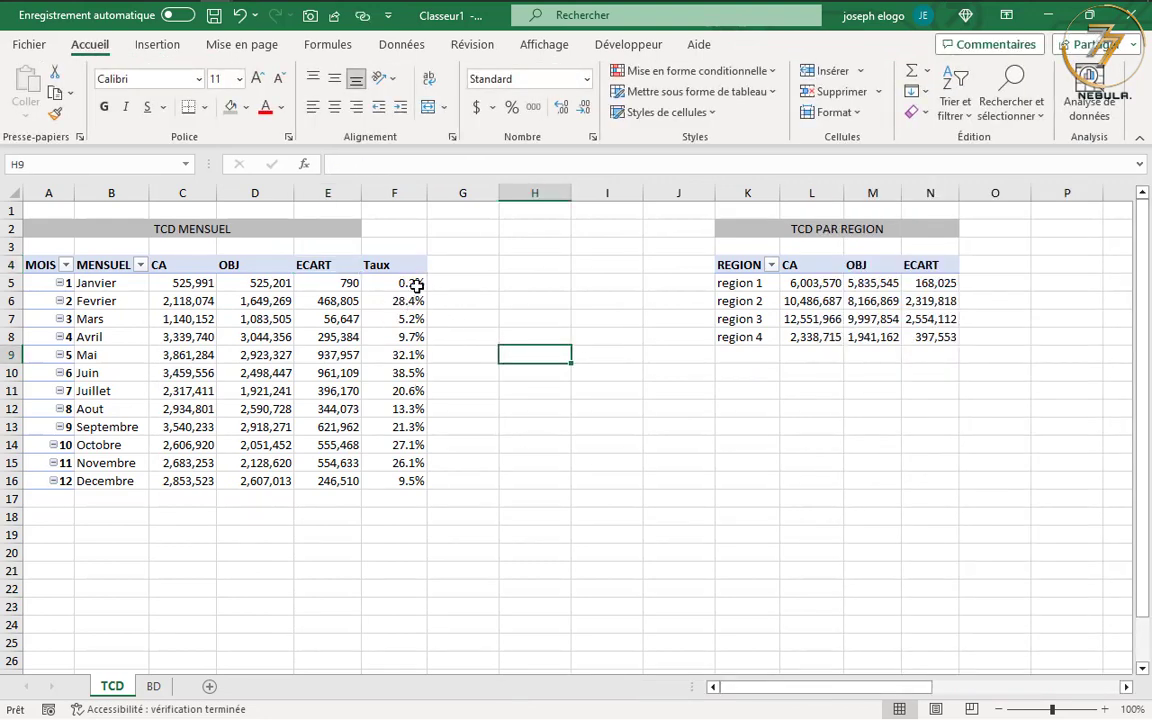
Step: Add the Taux field to the TCD PAR REGION pivot table as a percentage with one decimal
drag(828, 688, 890, 692)
click(165, 282)
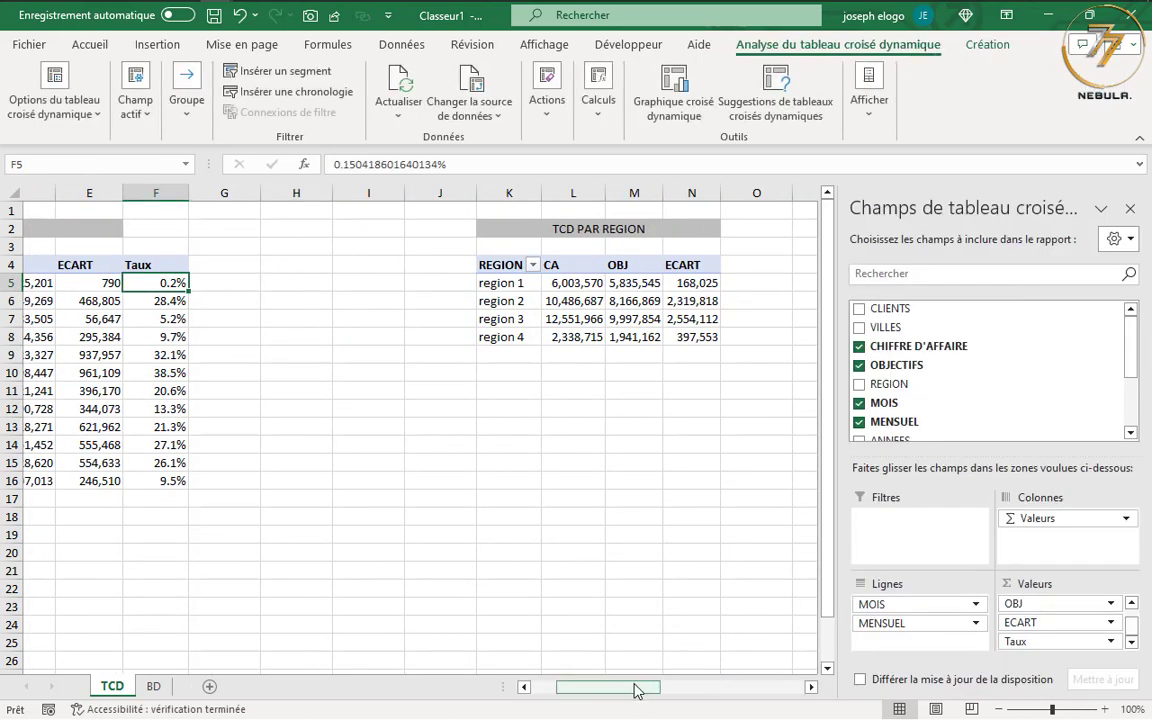
drag(631, 689, 660, 693)
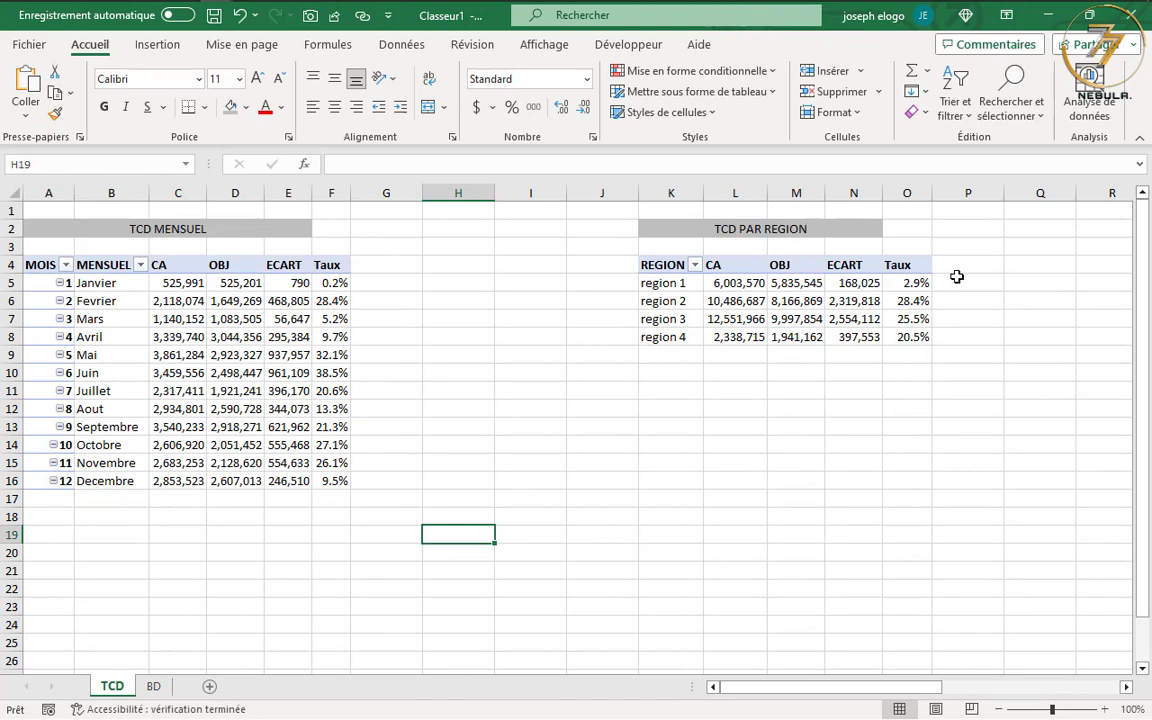
Step: Review the CA, OBJ and ECART columns of the TCD MENSUEL pivot table, including all monthly CA values
click(528, 312)
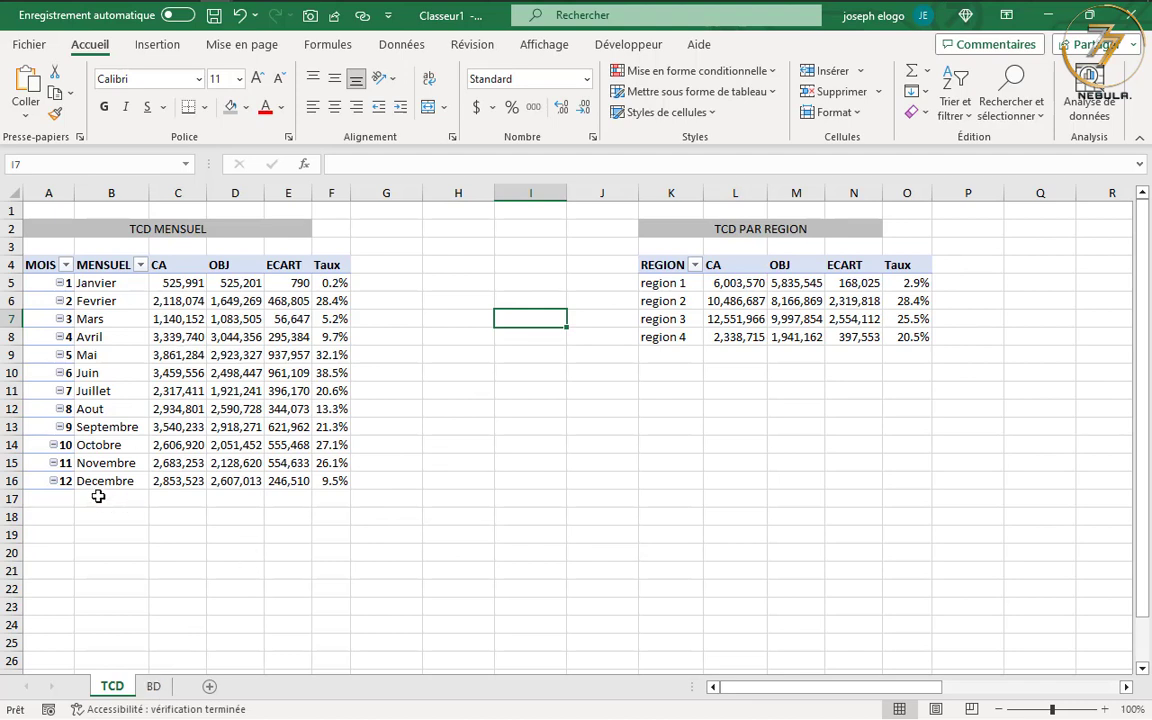
click(162, 265)
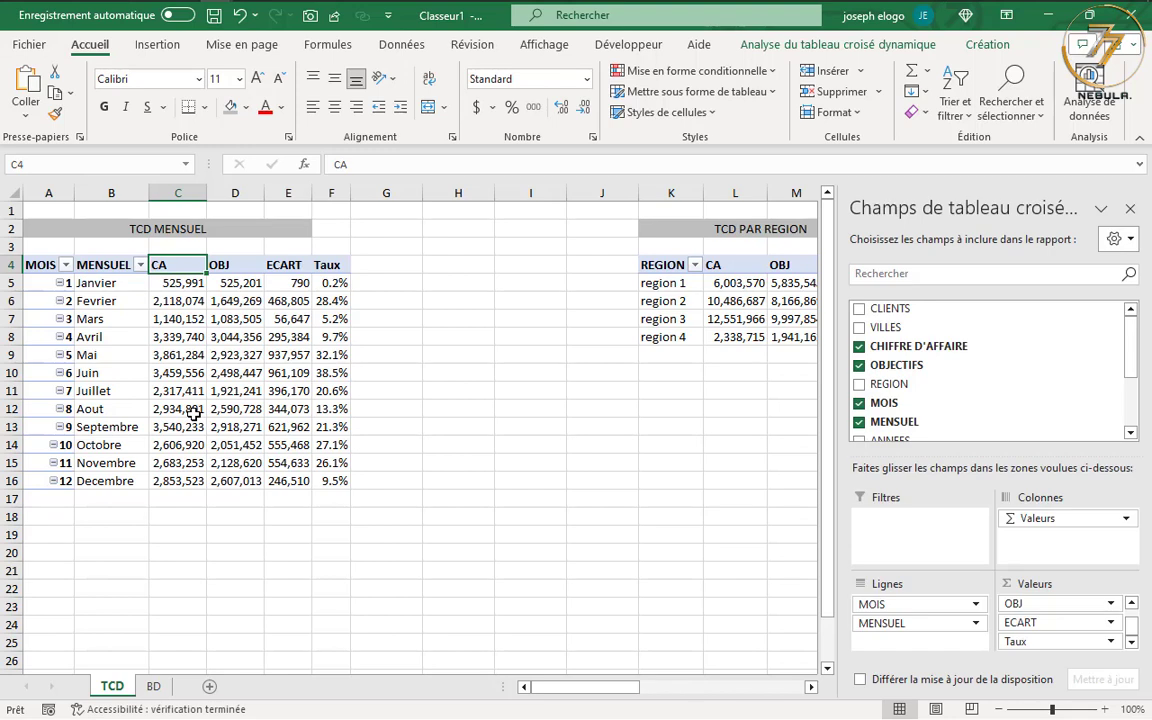
click(213, 258)
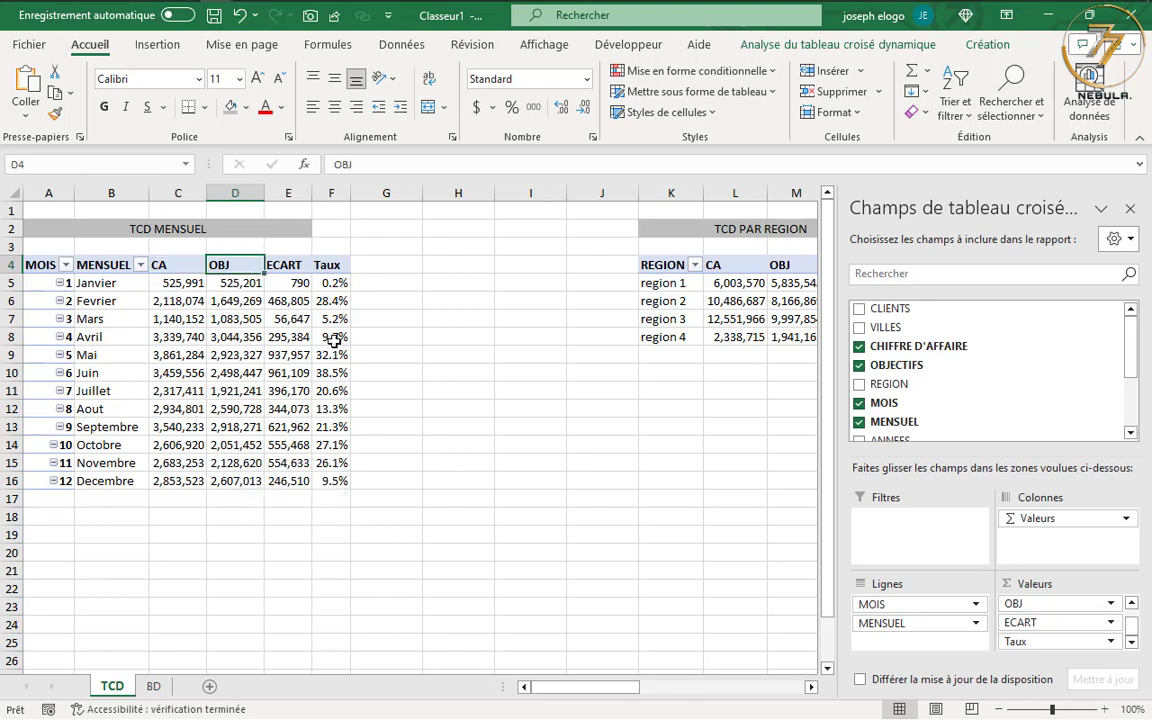
click(287, 267)
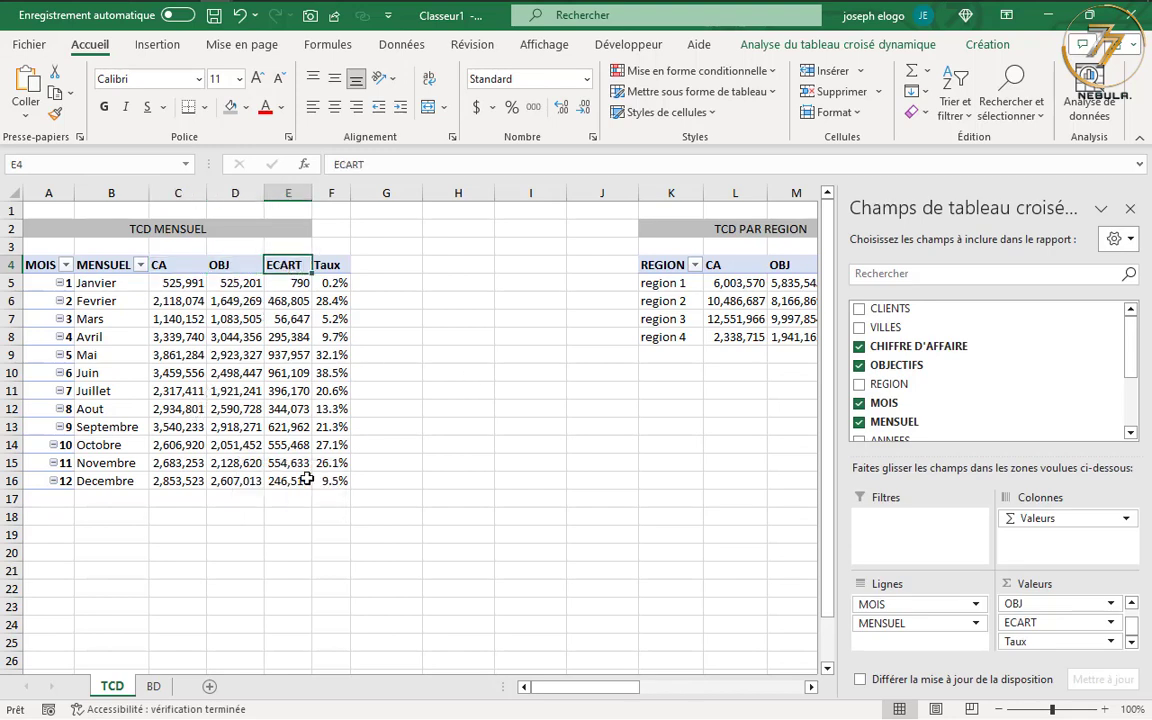
click(155, 256)
click(226, 260)
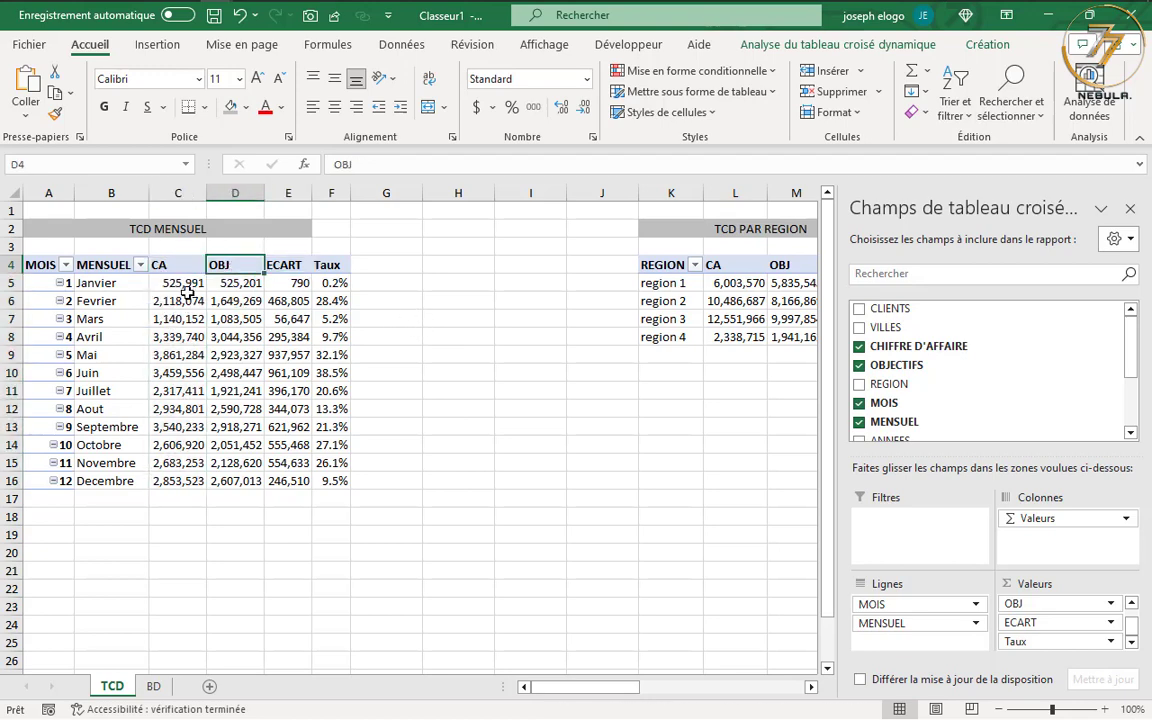
drag(185, 283, 159, 478)
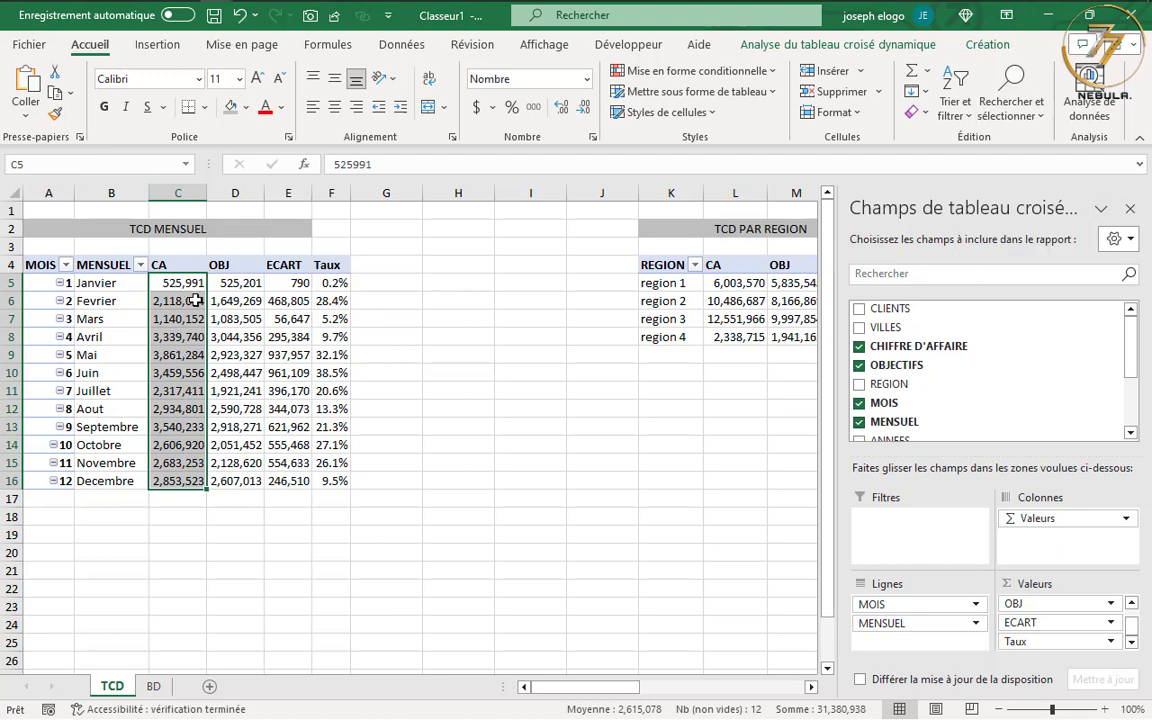
click(432, 260)
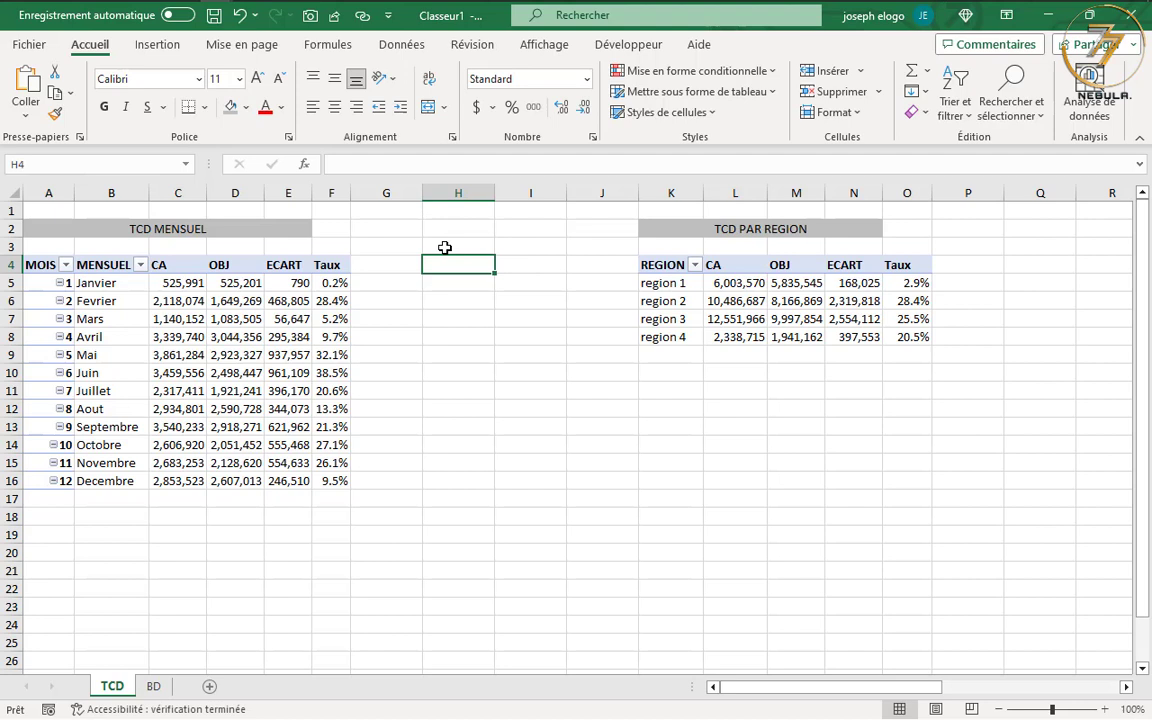
Step: Enter the summary labels TOTAL CA, TOTAL OBJ and ECART in cells H4 to H6
text(TOT)
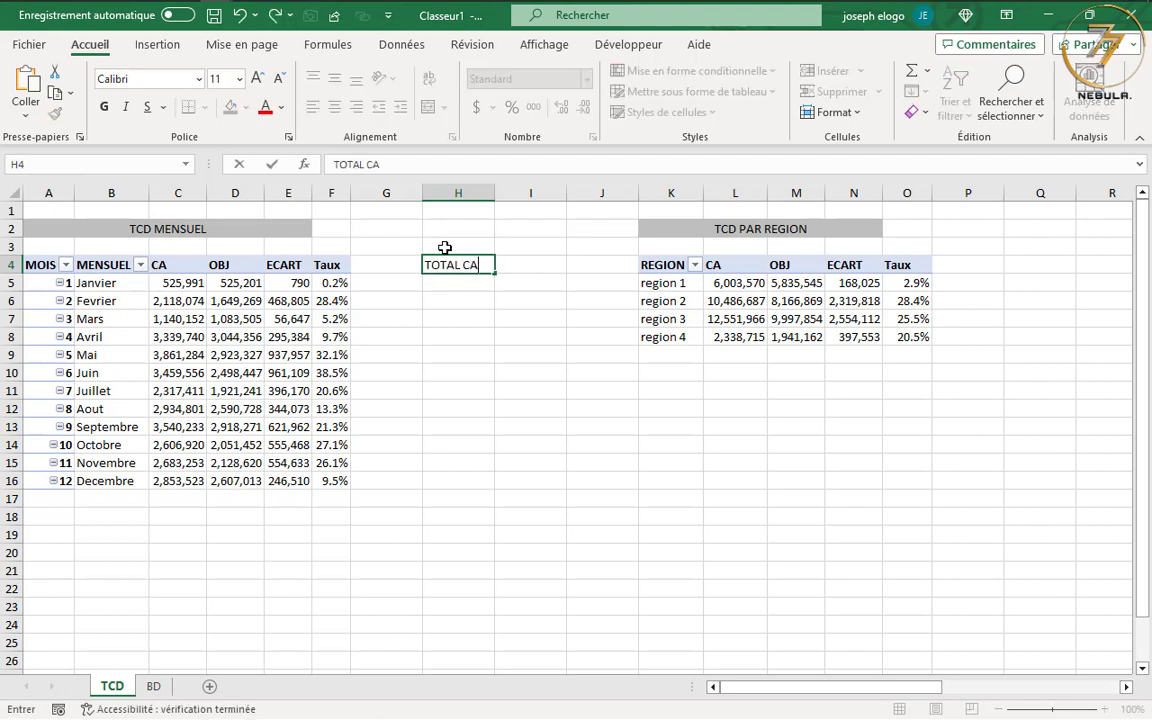
text(AL CA)
key(Return)
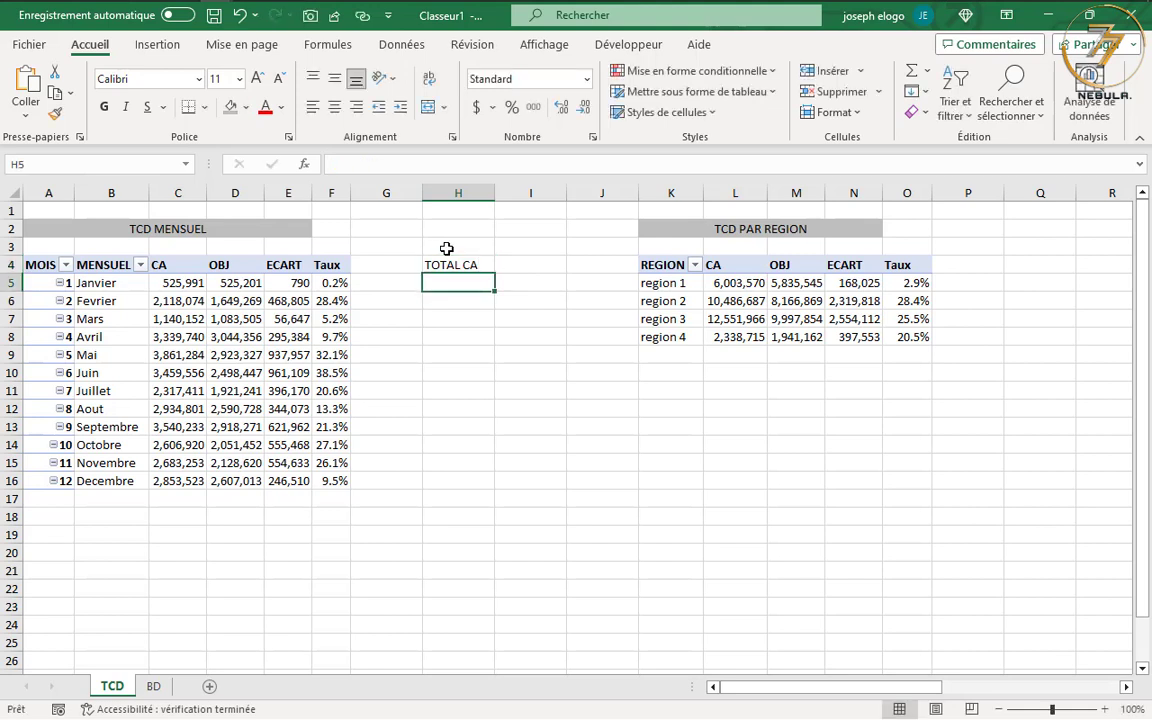
text(TOTAL )
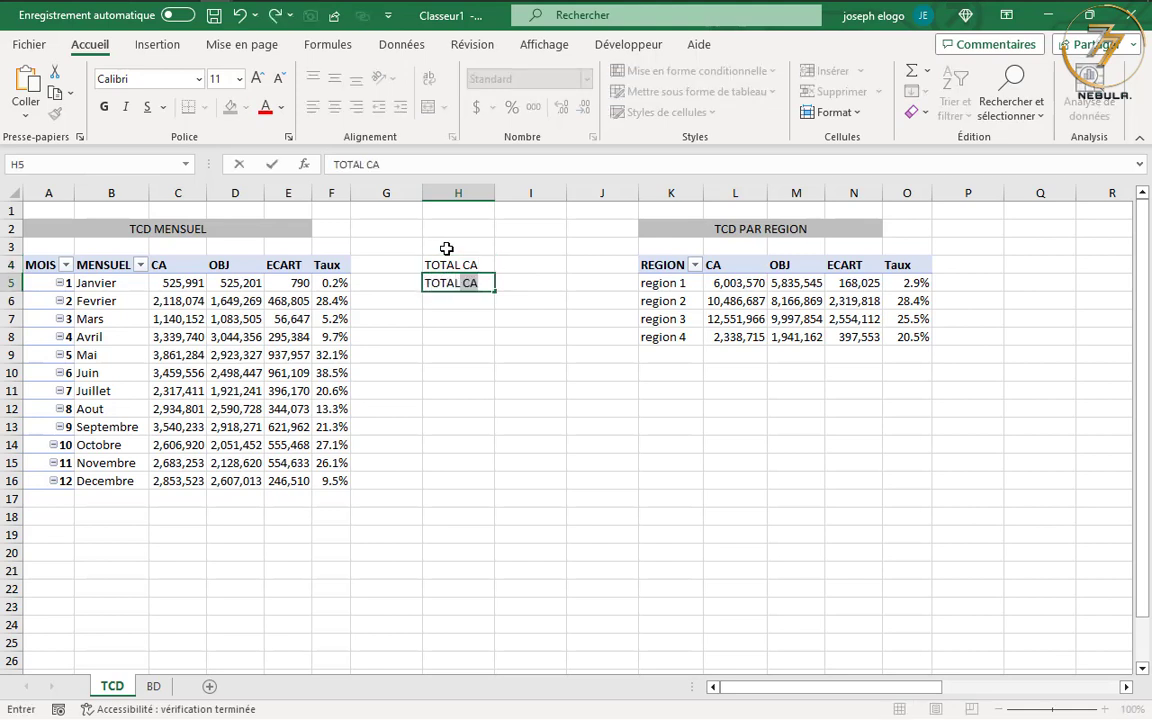
text(OBJ)
key(Return)
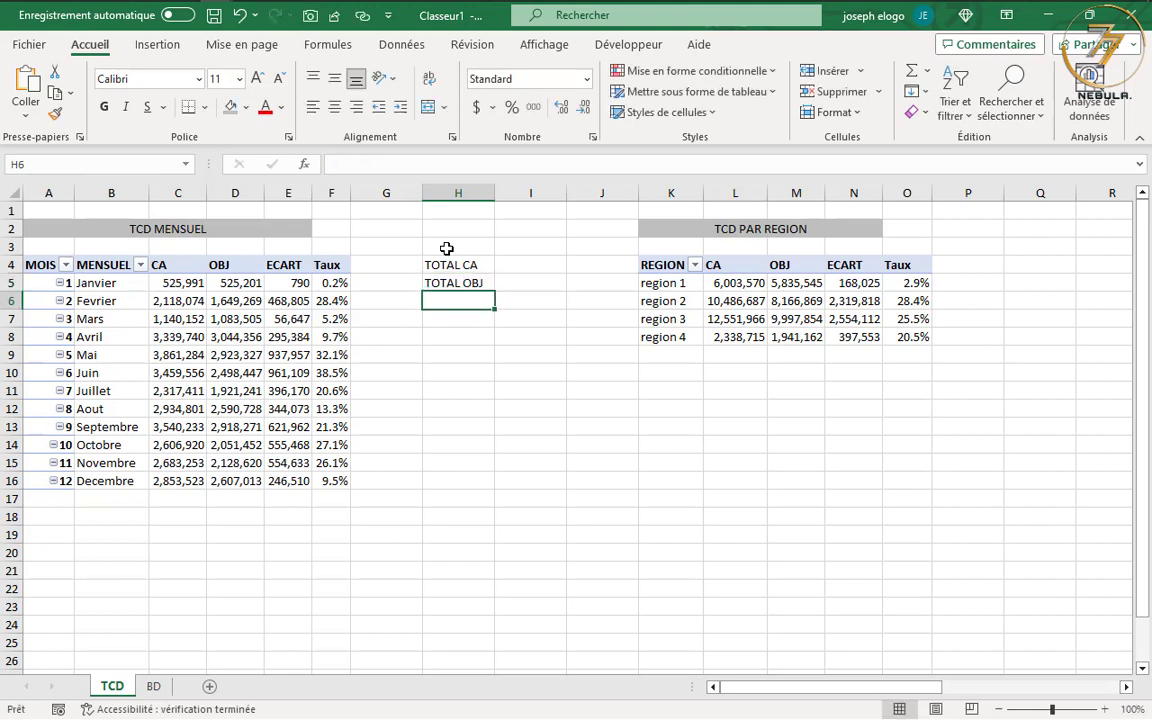
text(ECART)
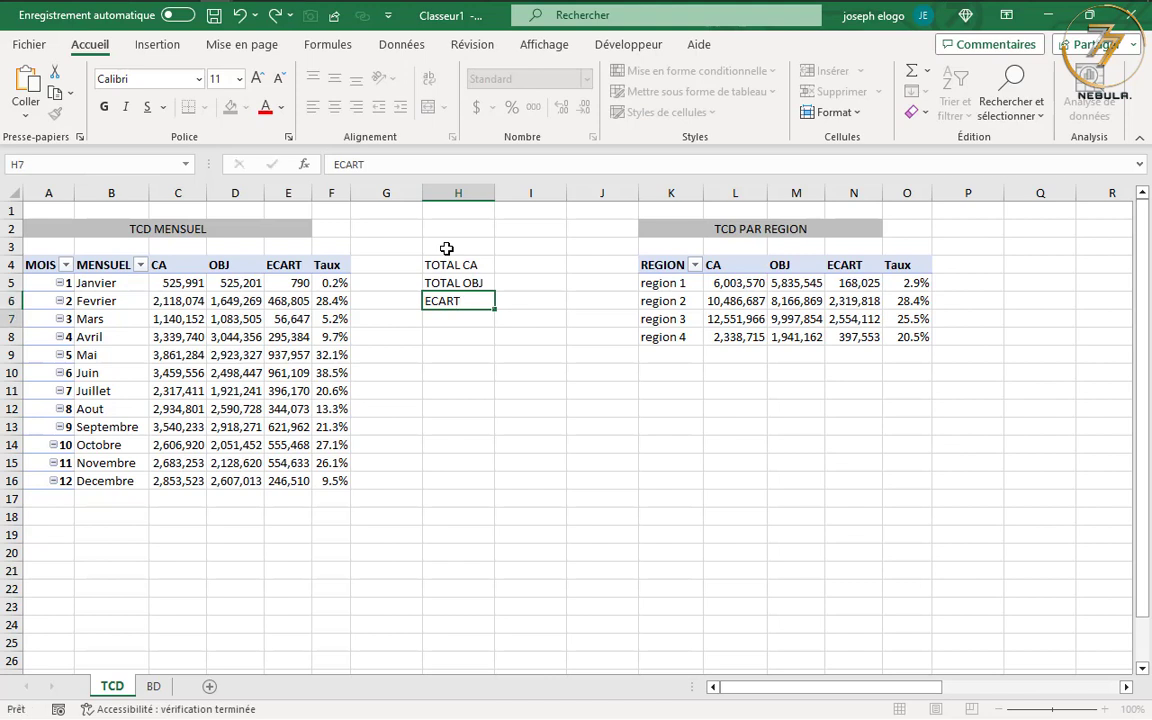
key(Return)
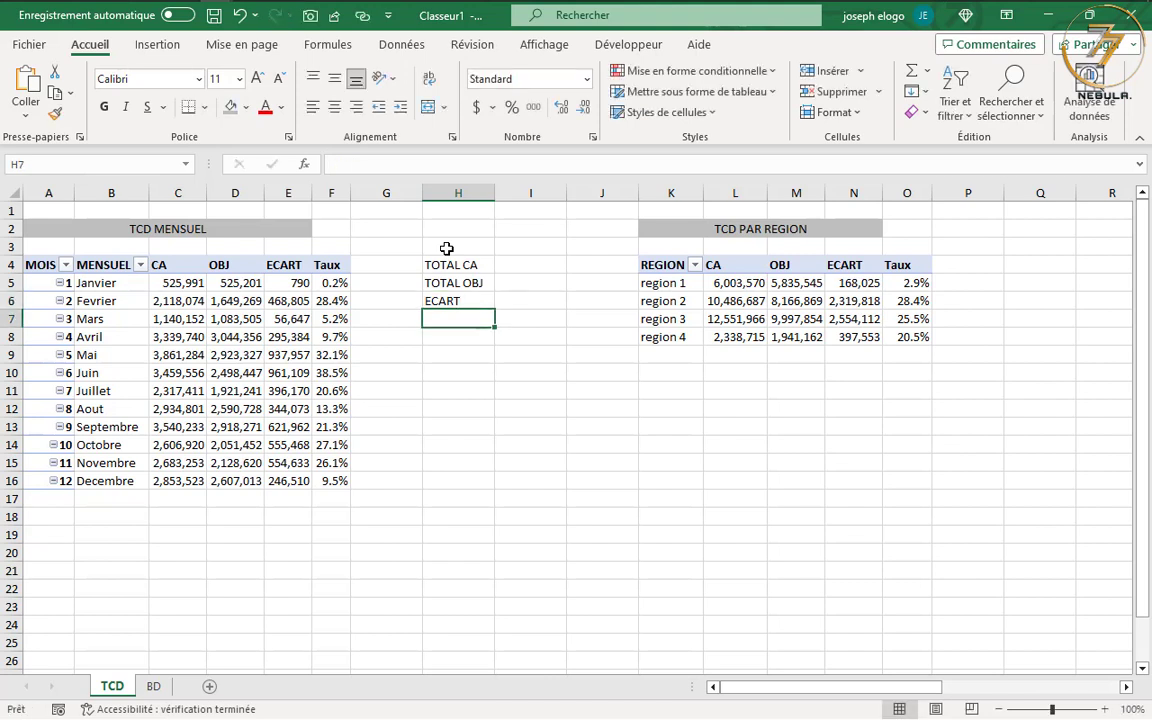
Step: Add the labels MOYENNE CA and MAX CA in H7 and H8, widening column H to fit them
text(MOYENNE)
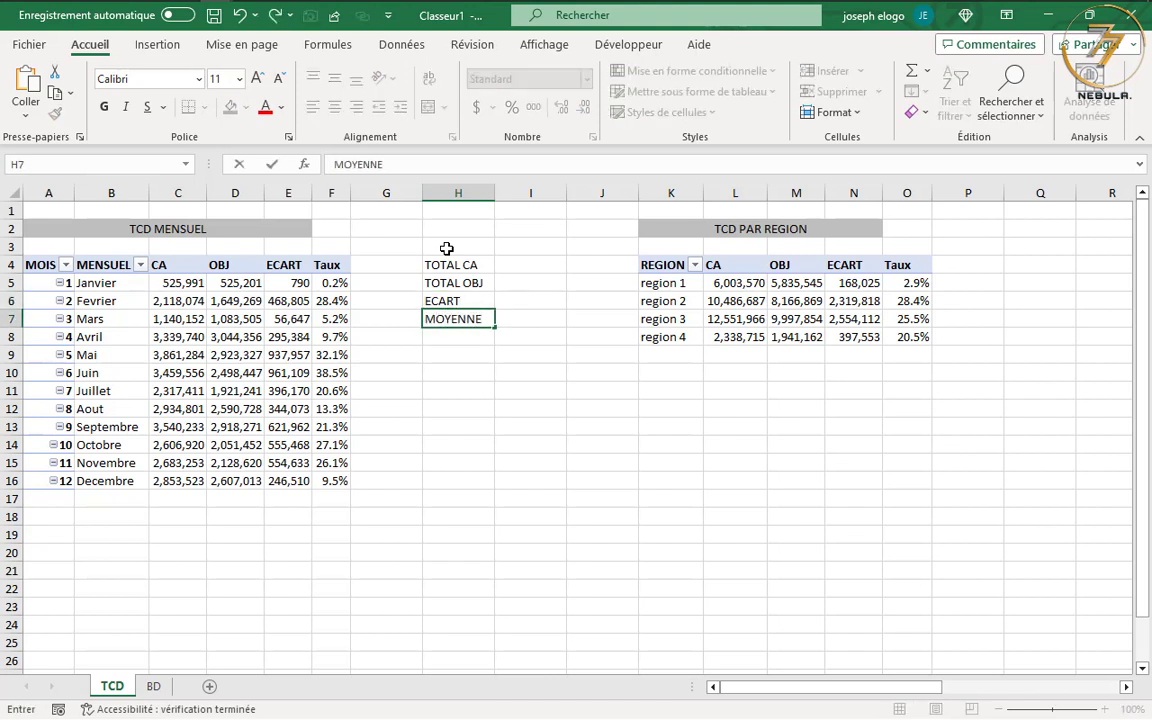
text( CA)
key(Return)
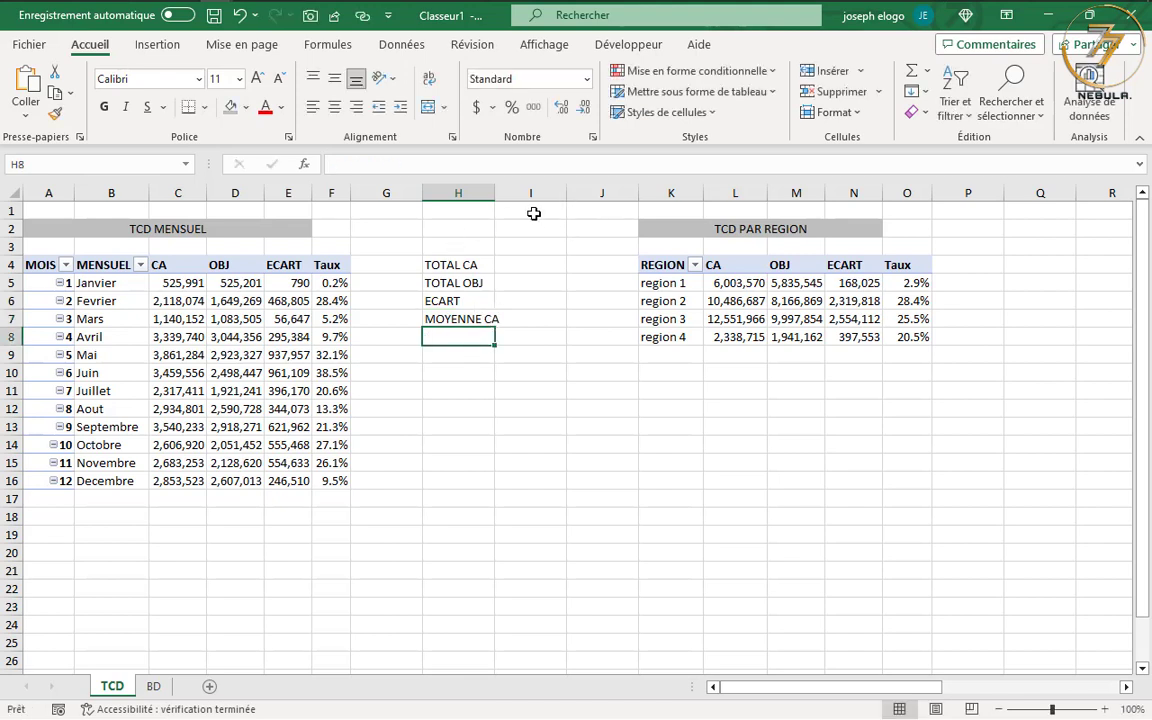
drag(495, 193, 503, 193)
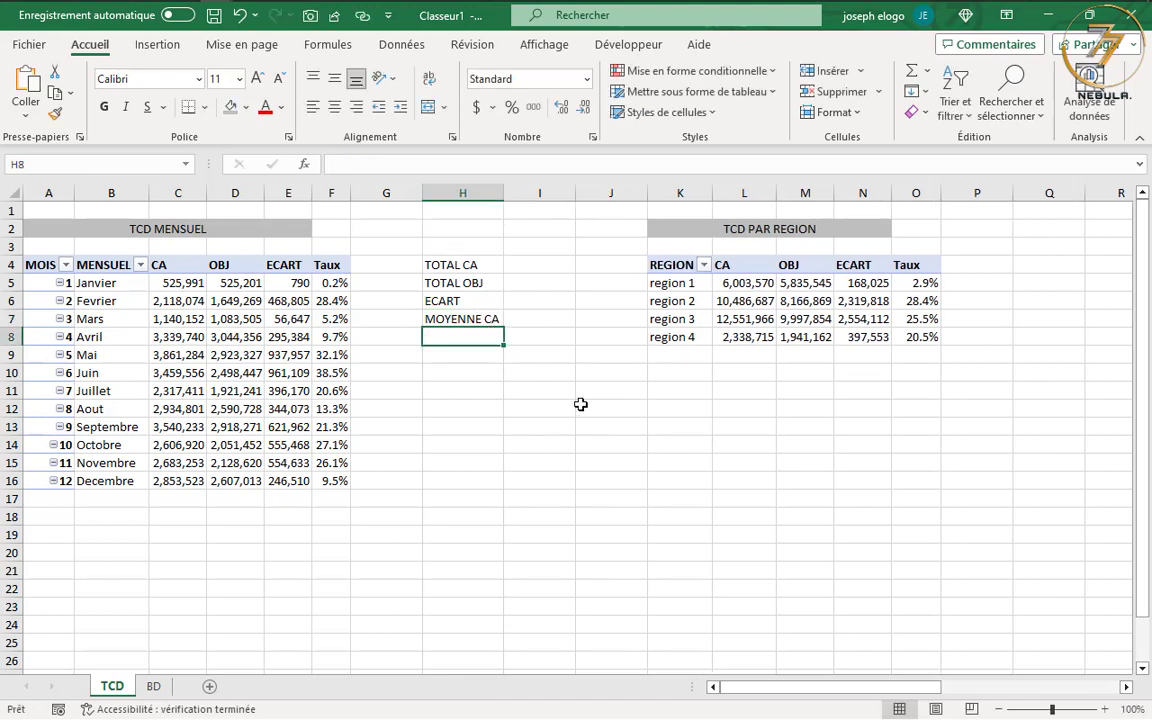
text(MA)
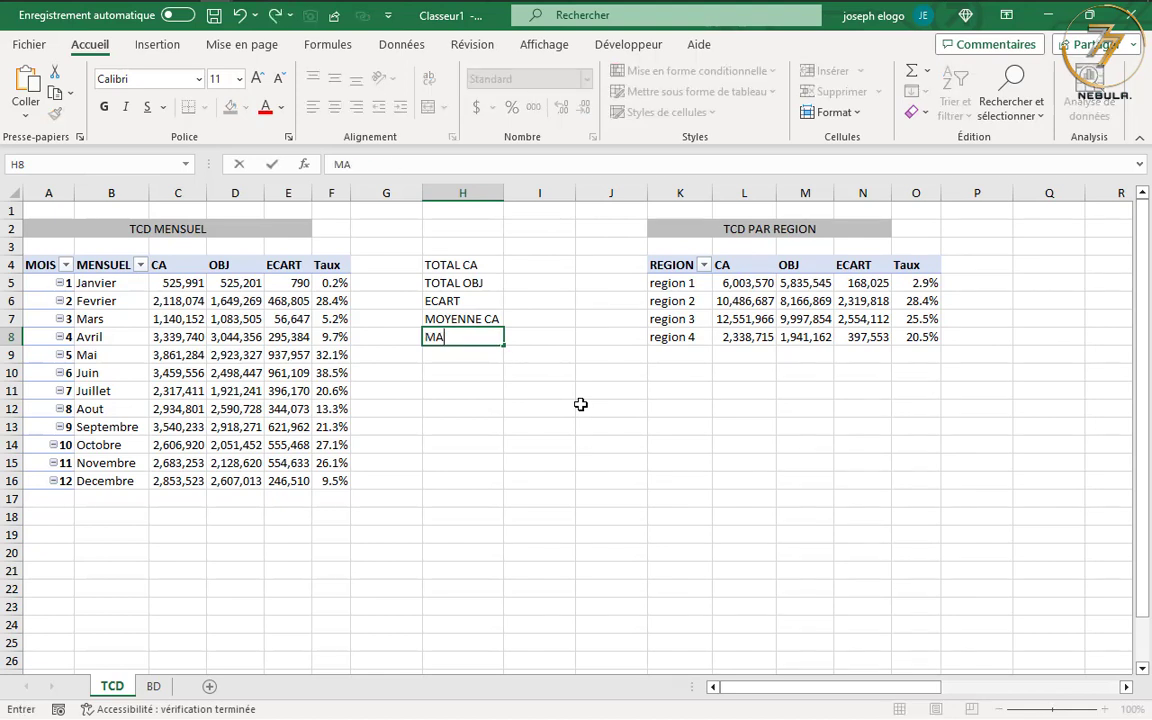
text(X CHI)
text(A)
click(580, 404)
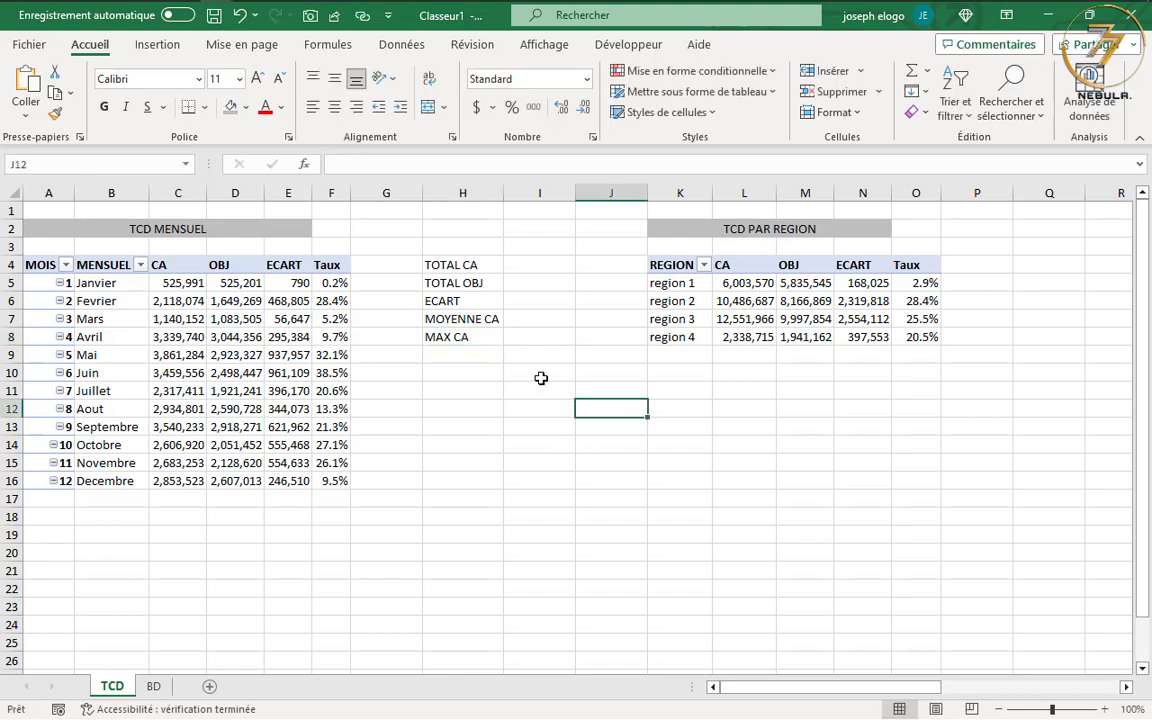
Step: Calculate TOTAL CA in I4 with SOMME over the range C5:C25, including spare rows below the monthly pivot table
click(535, 265)
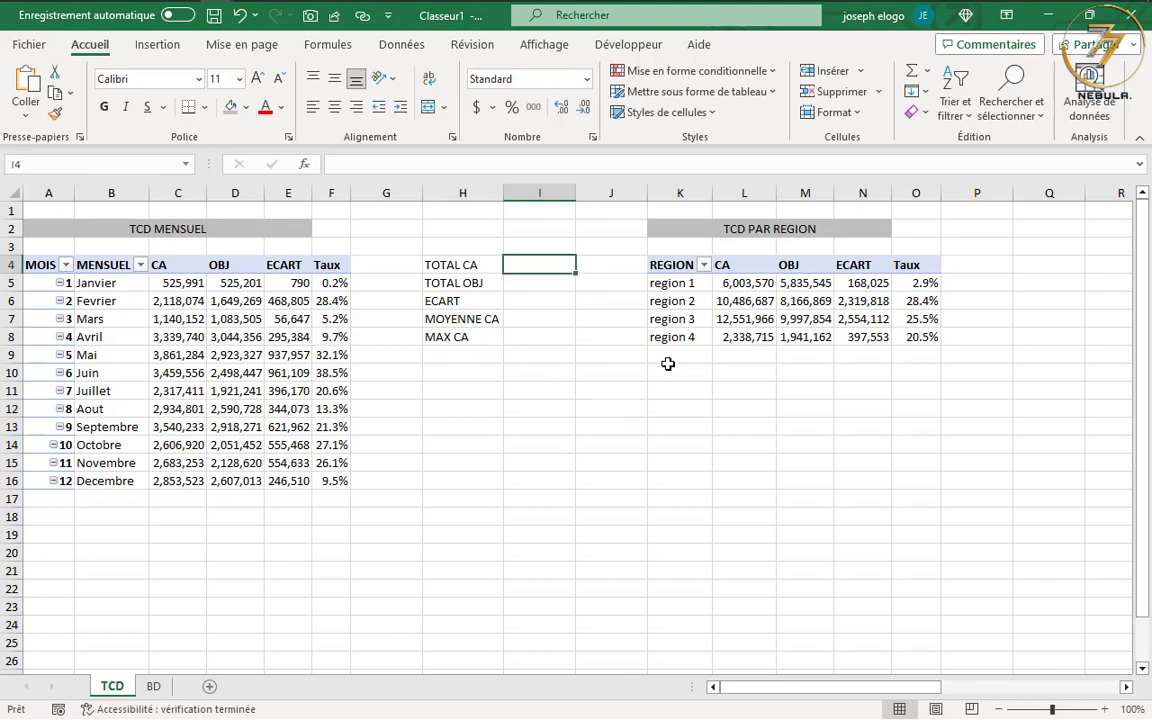
text(=)
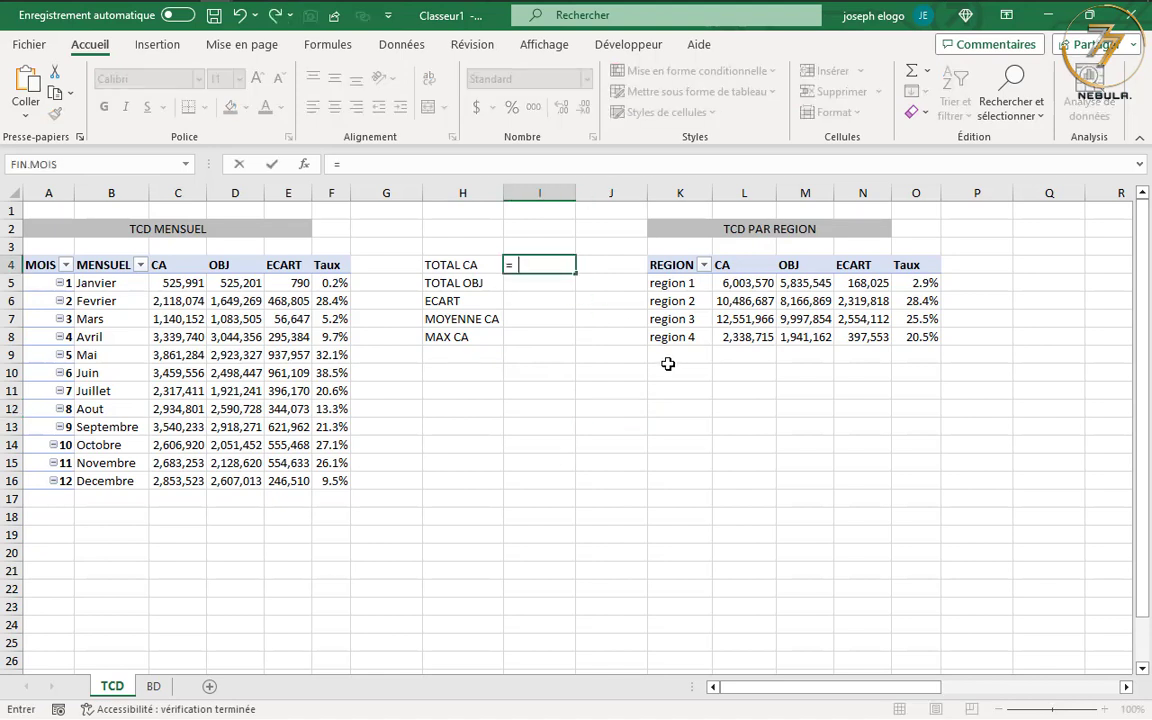
text(SOMM)
key(Tab)
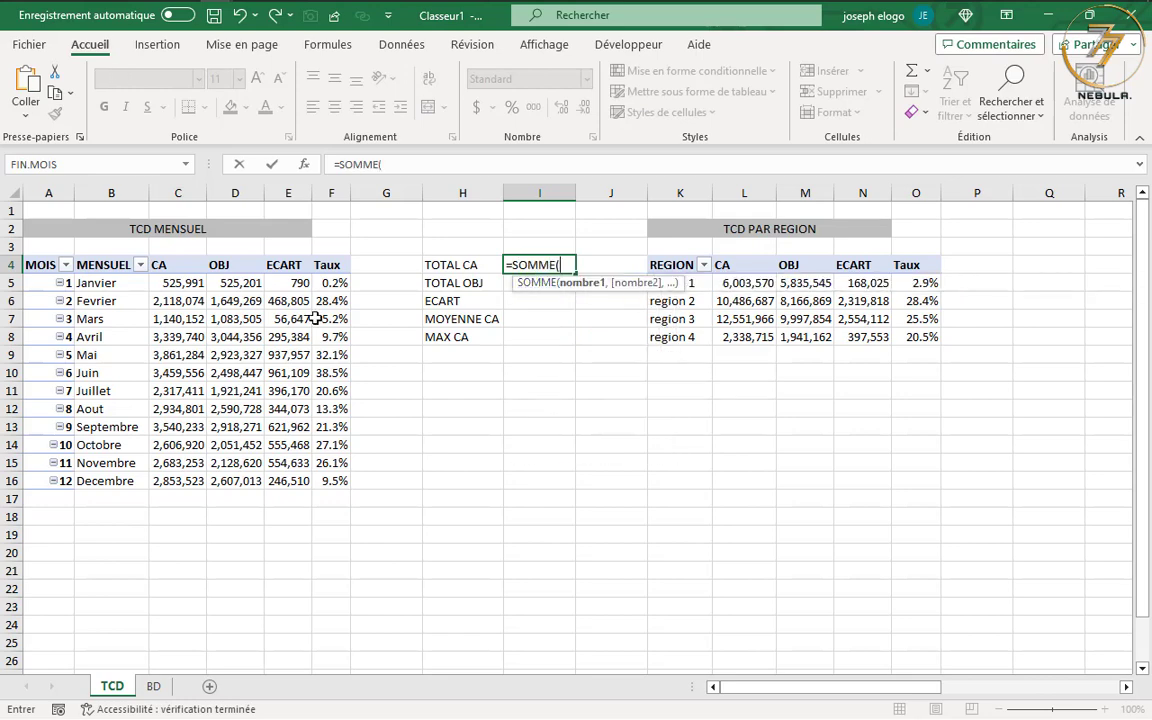
drag(168, 283, 182, 512)
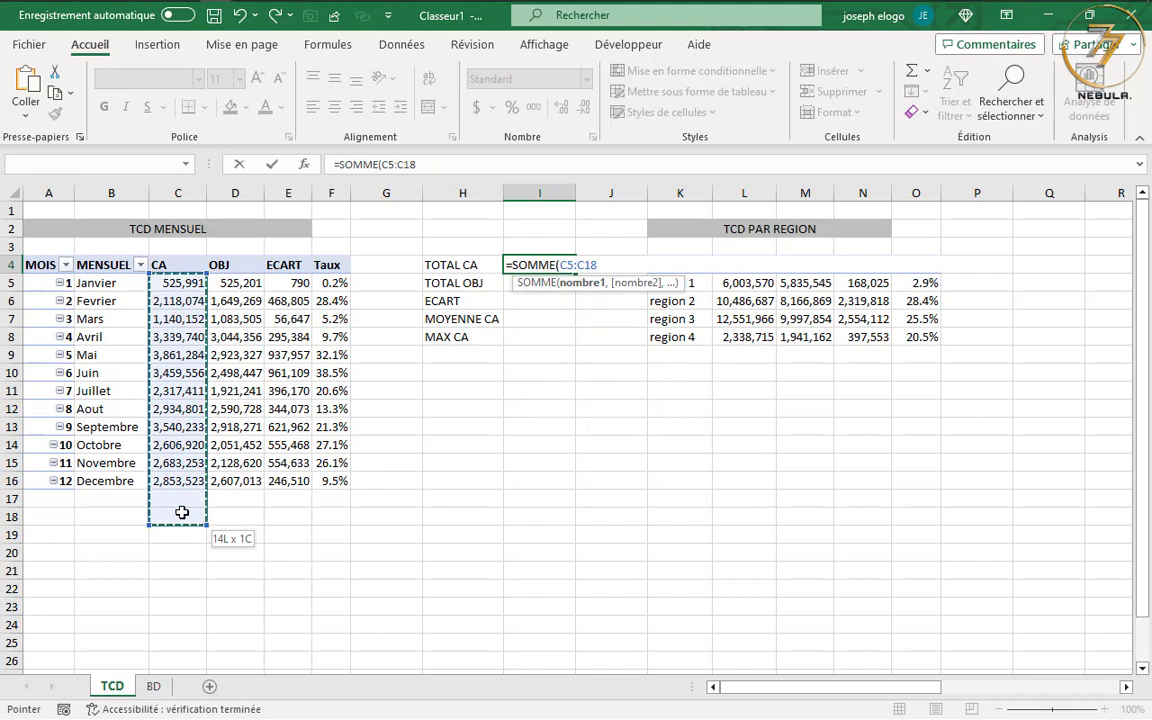
drag(182, 503, 185, 636)
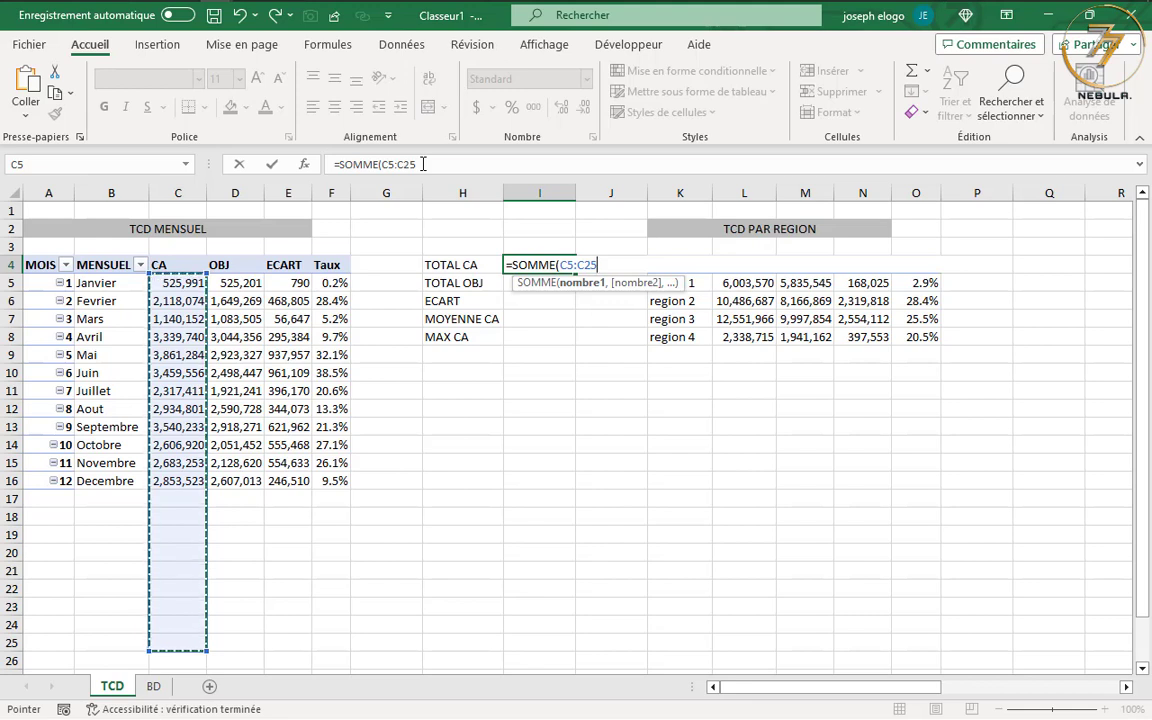
key(Return)
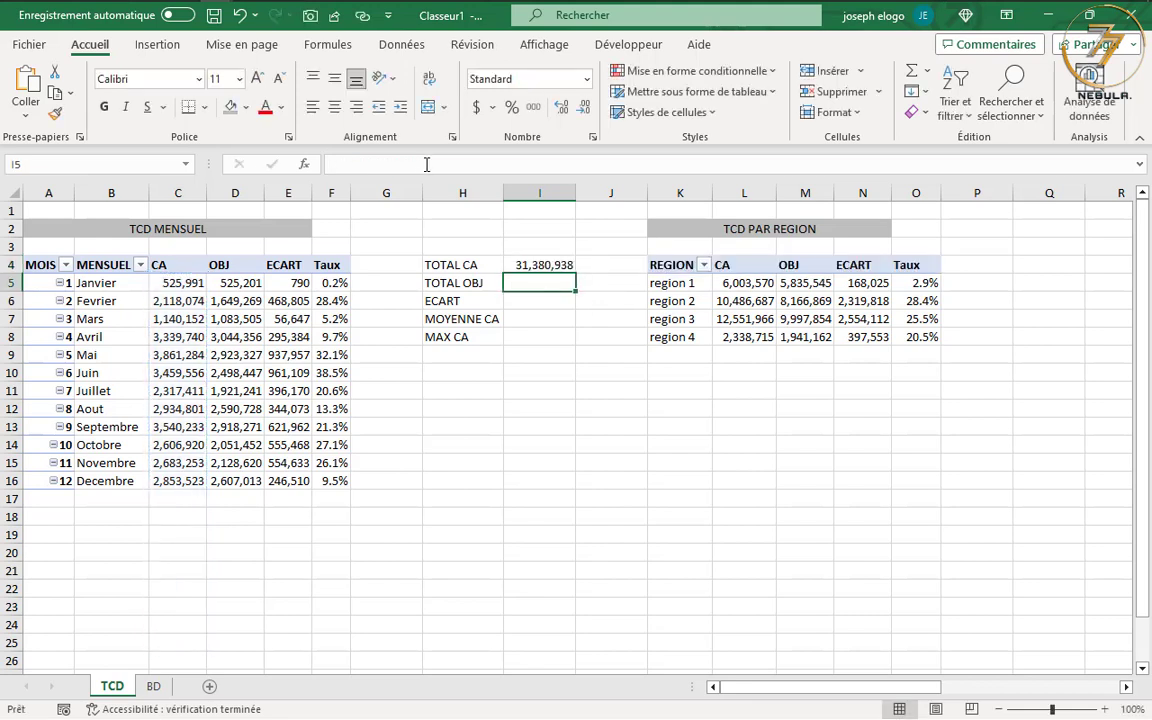
Step: Calculate TOTAL OBJ in I5 by reusing the TOTAL CA formula with its range shifted to the OBJ column
click(537, 265)
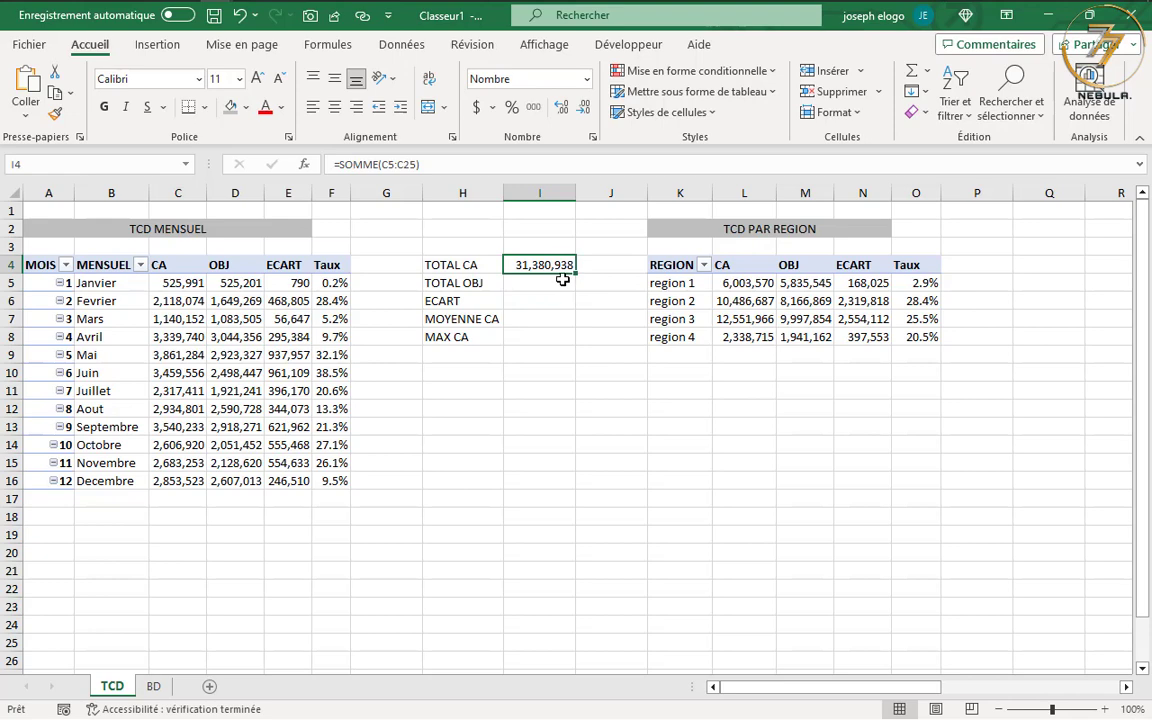
click(424, 161)
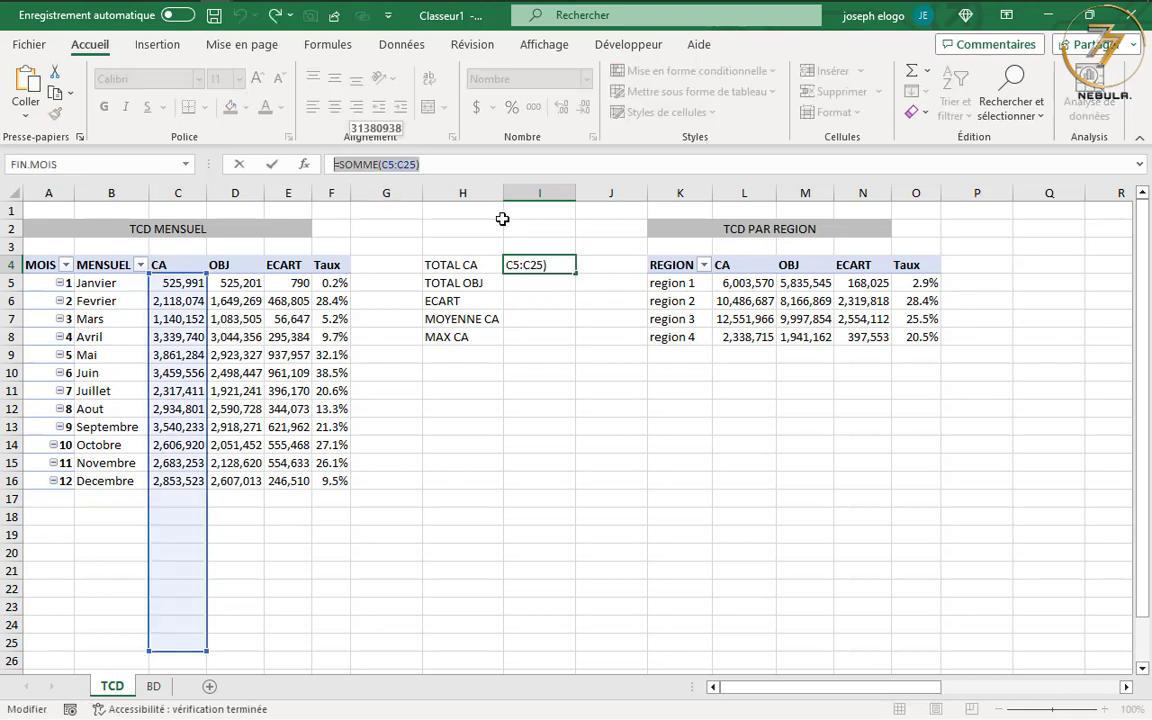
key(Escape)
click(526, 281)
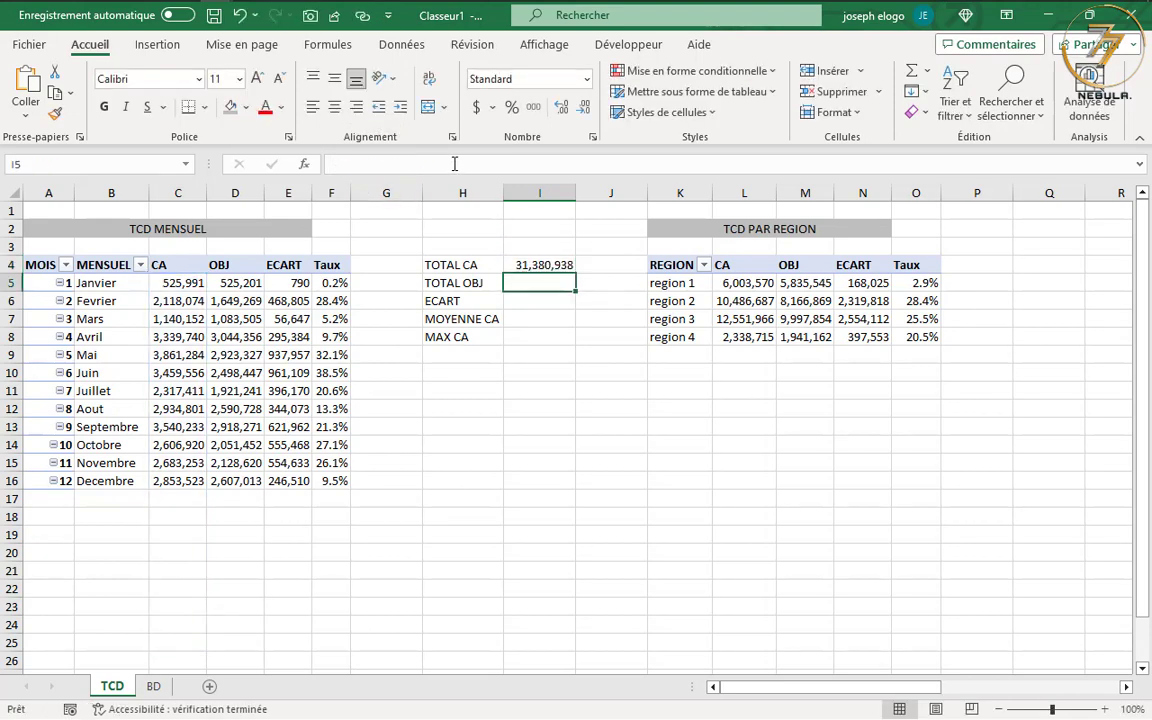
click(454, 161)
key(ctrl+v)
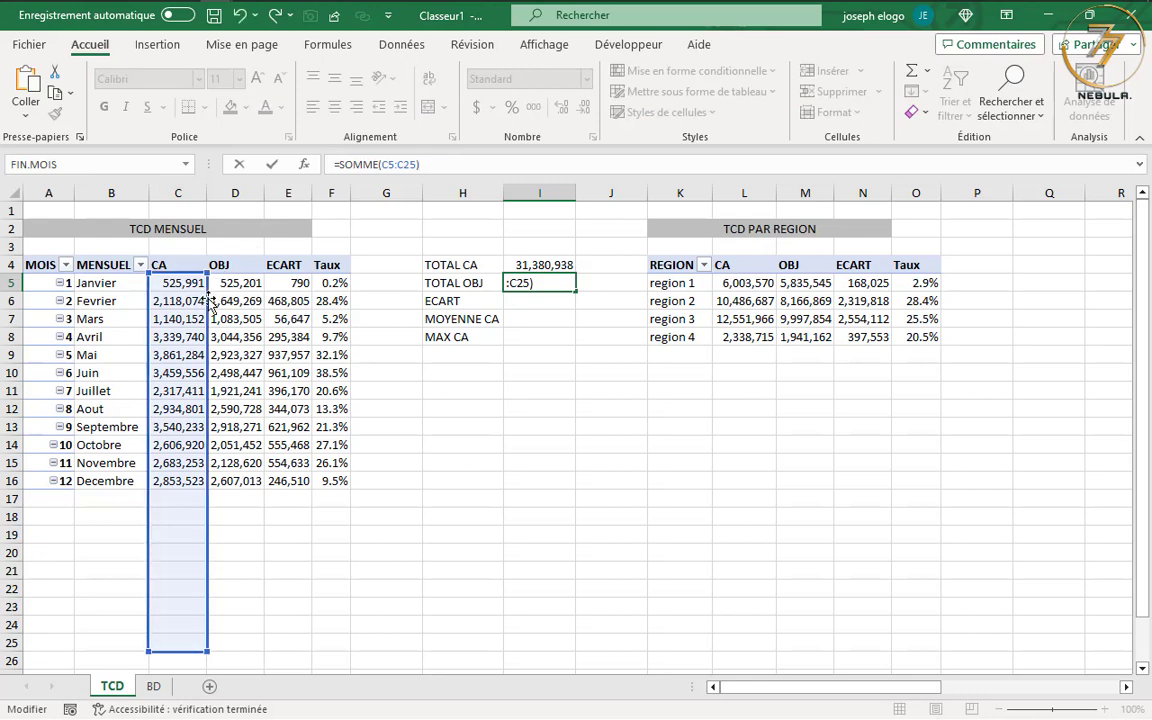
drag(207, 299, 245, 301)
key(Return)
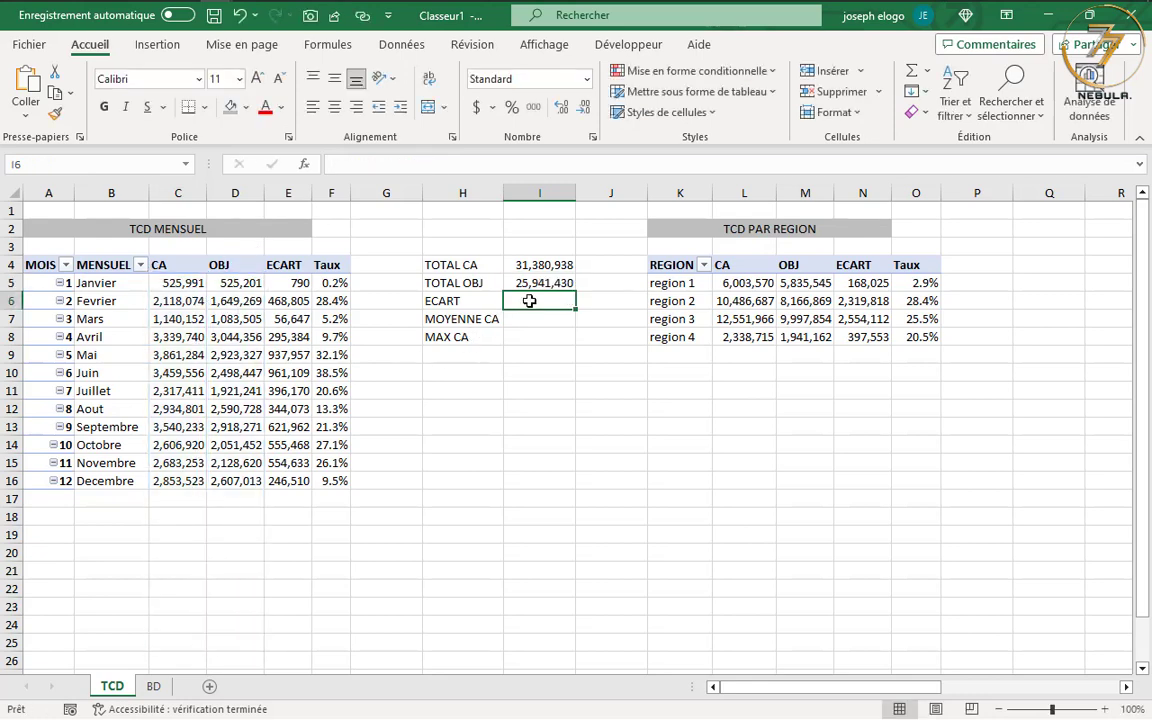
Step: Calculate ECART in I6 as TOTAL CA minus TOTAL OBJ with the formula =I4-I5
text(=)
click(542, 263)
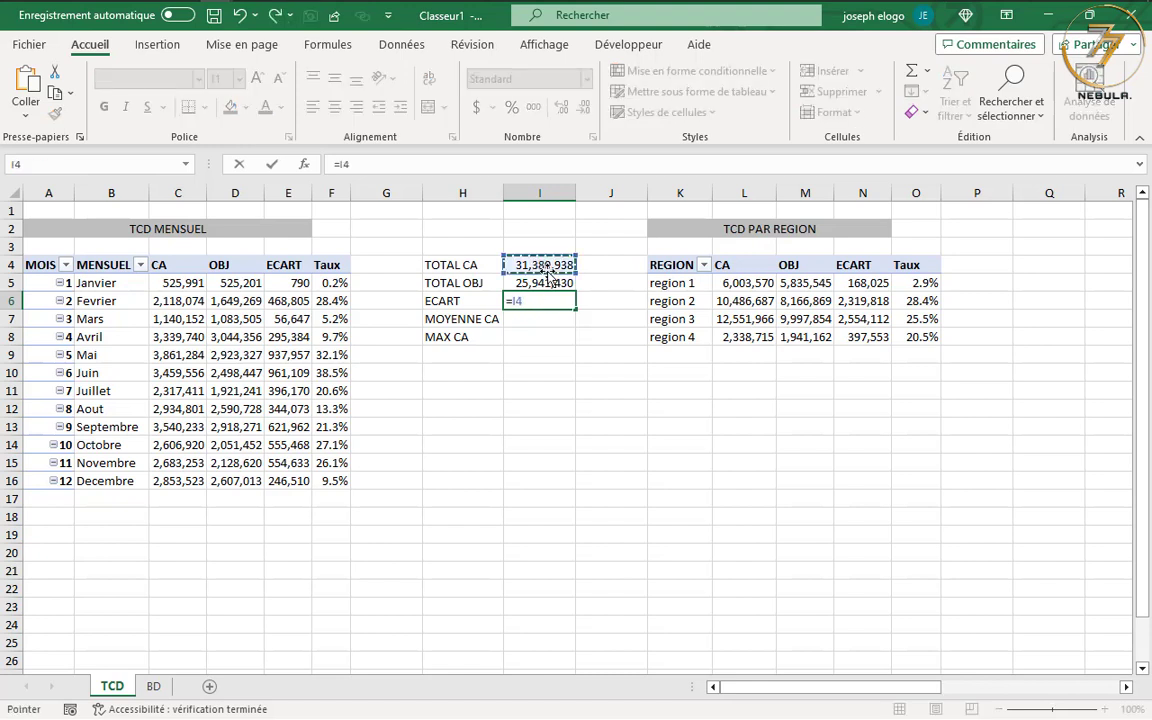
text(-)
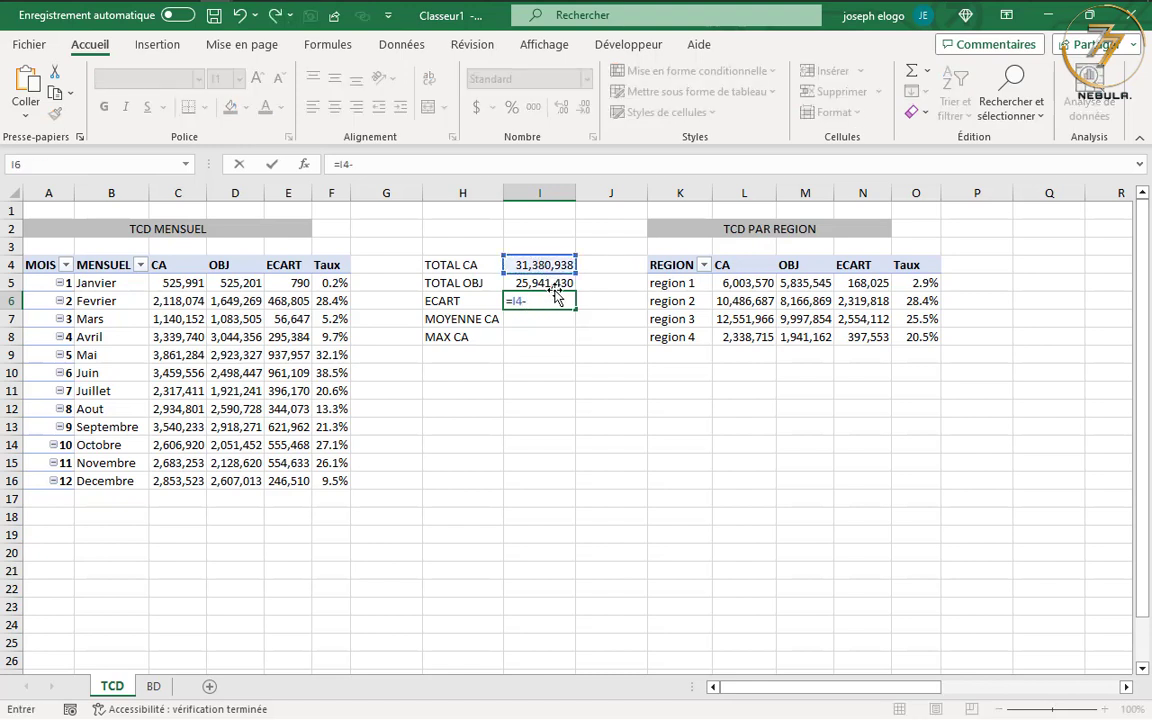
click(554, 282)
key(Return)
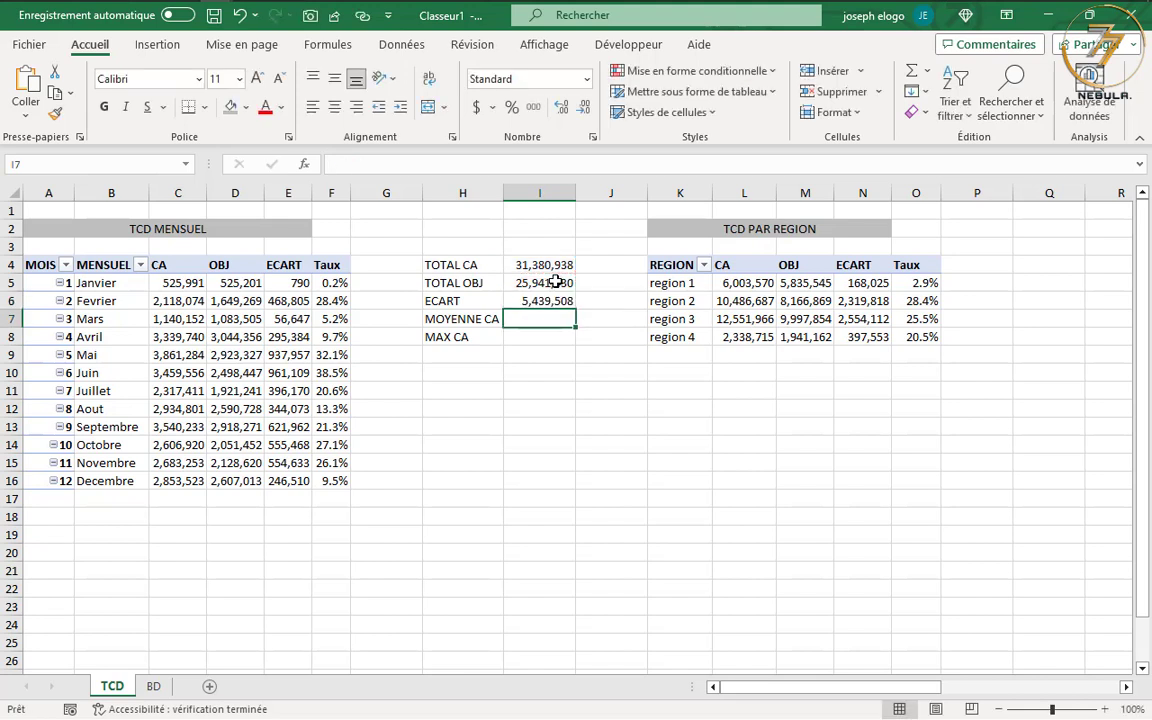
Step: Move the MOYENNE CA and MAX CA labels down one row to H8 and H9
click(437, 318)
click(461, 339)
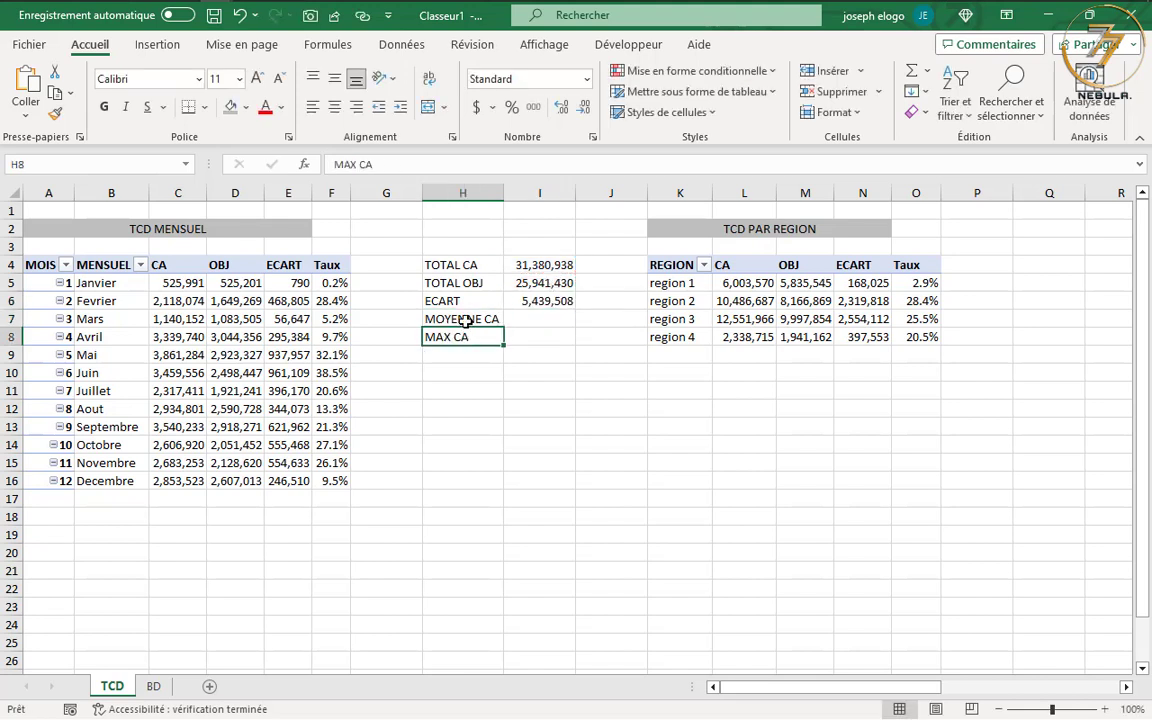
drag(455, 319, 462, 365)
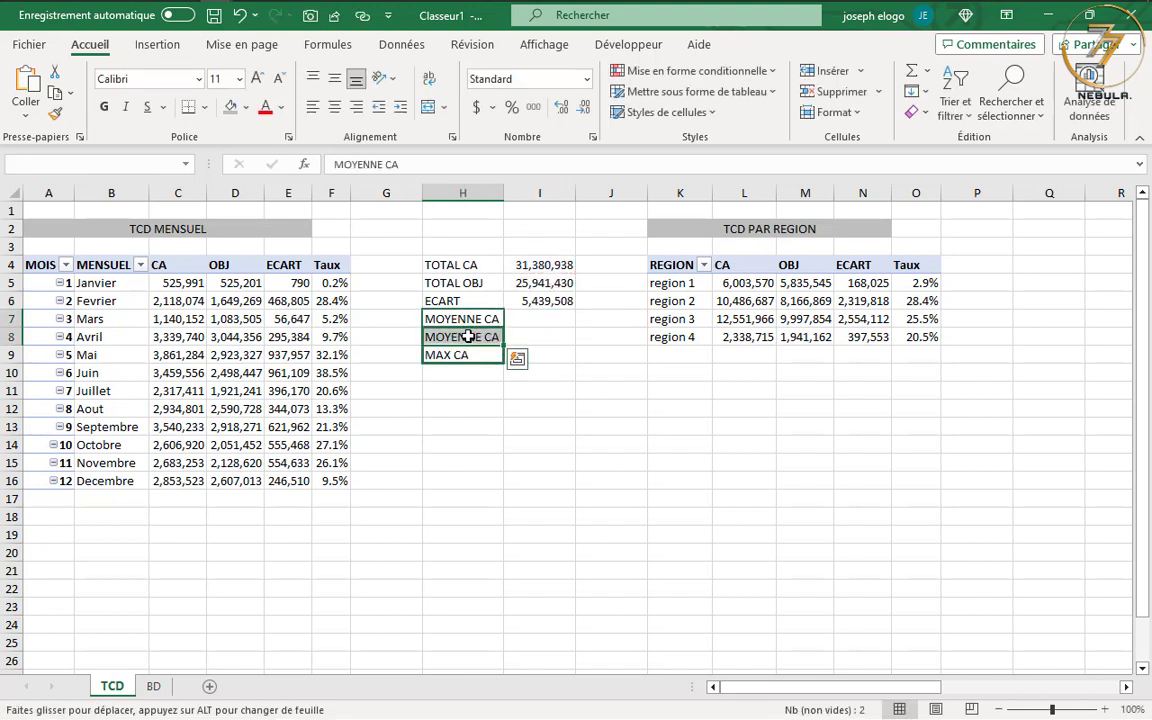
Step: Enter the label %ECART in the empty cell H7 between ECART and MOYENNE CA
click(468, 320)
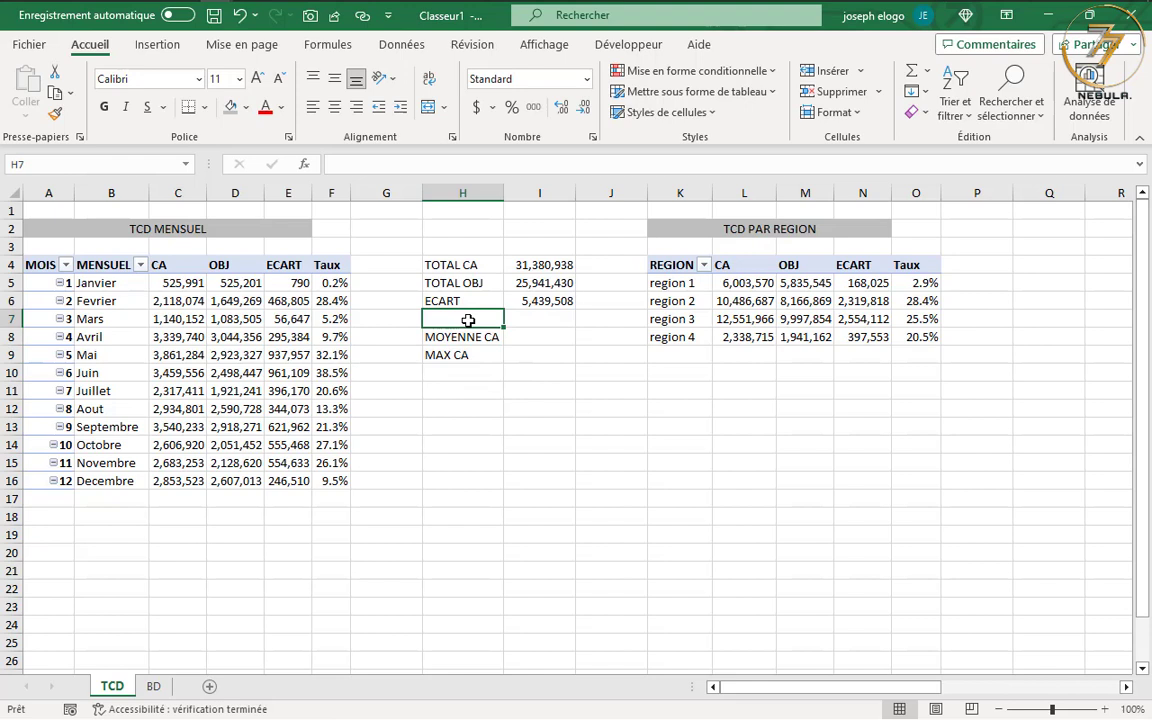
text(5)
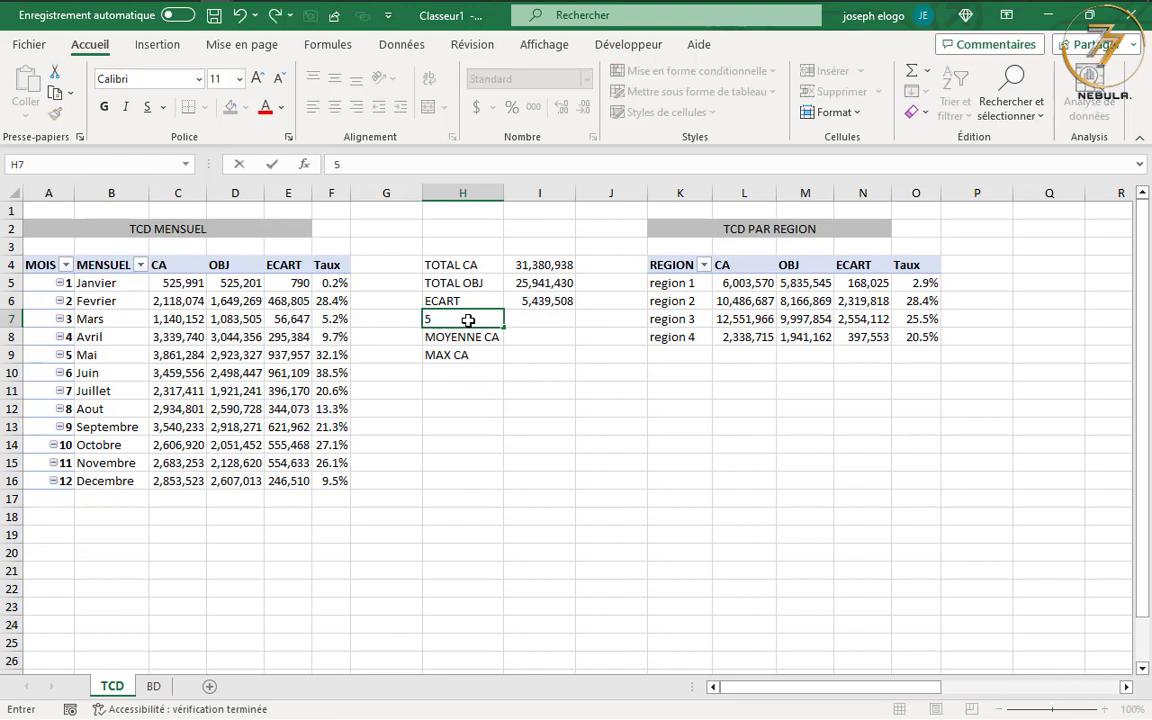
text(CART)
click(438, 320)
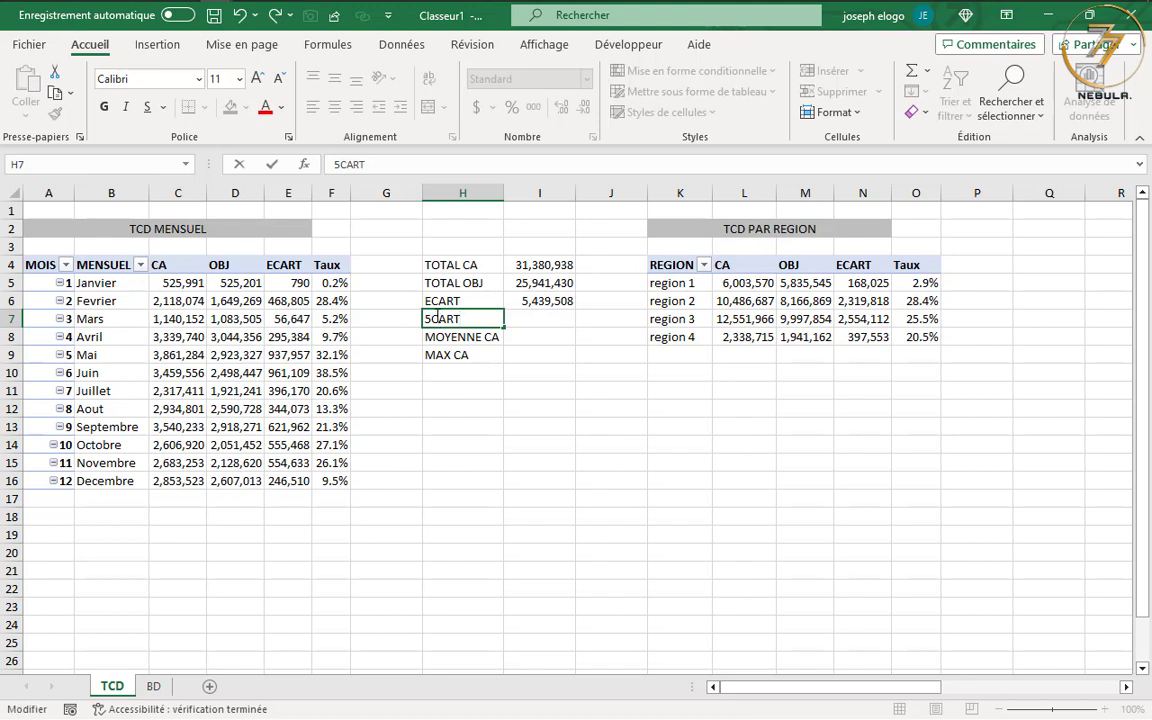
key(BackSpace)
text(%E)
Step: Calculate %ECART in I7 from TOTAL CA and TOTAL OBJ with the formula =SIERREUR(I4/I5-1,0)
click(543, 321)
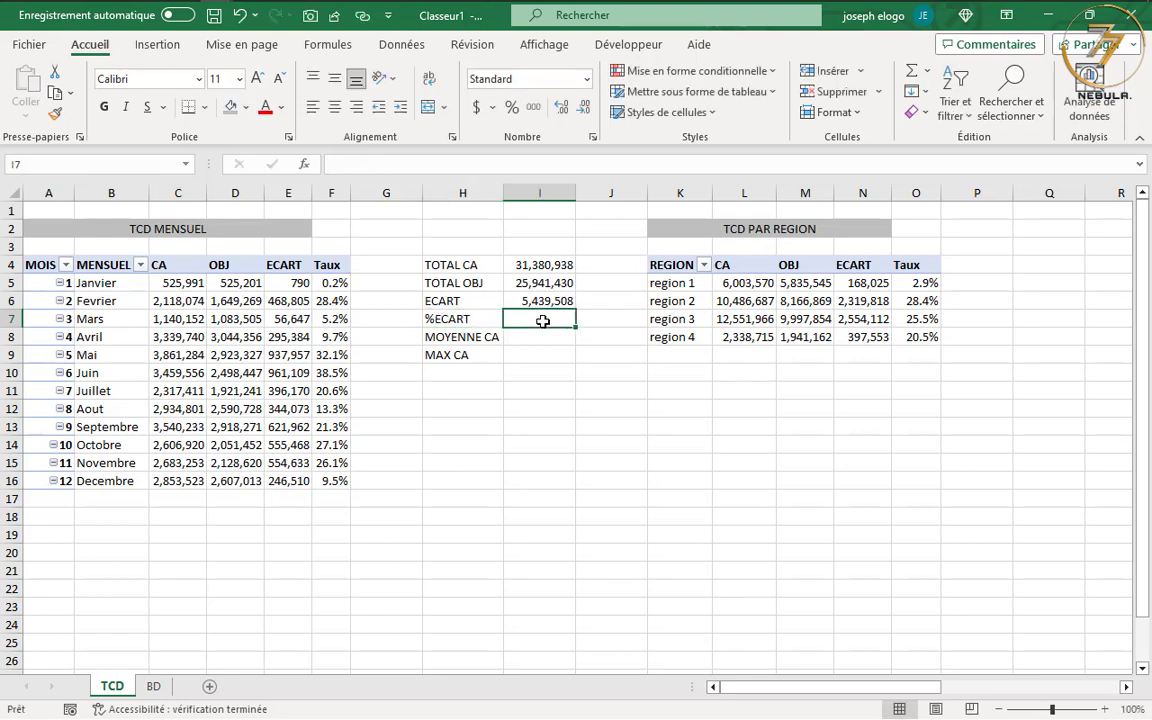
text(=sie)
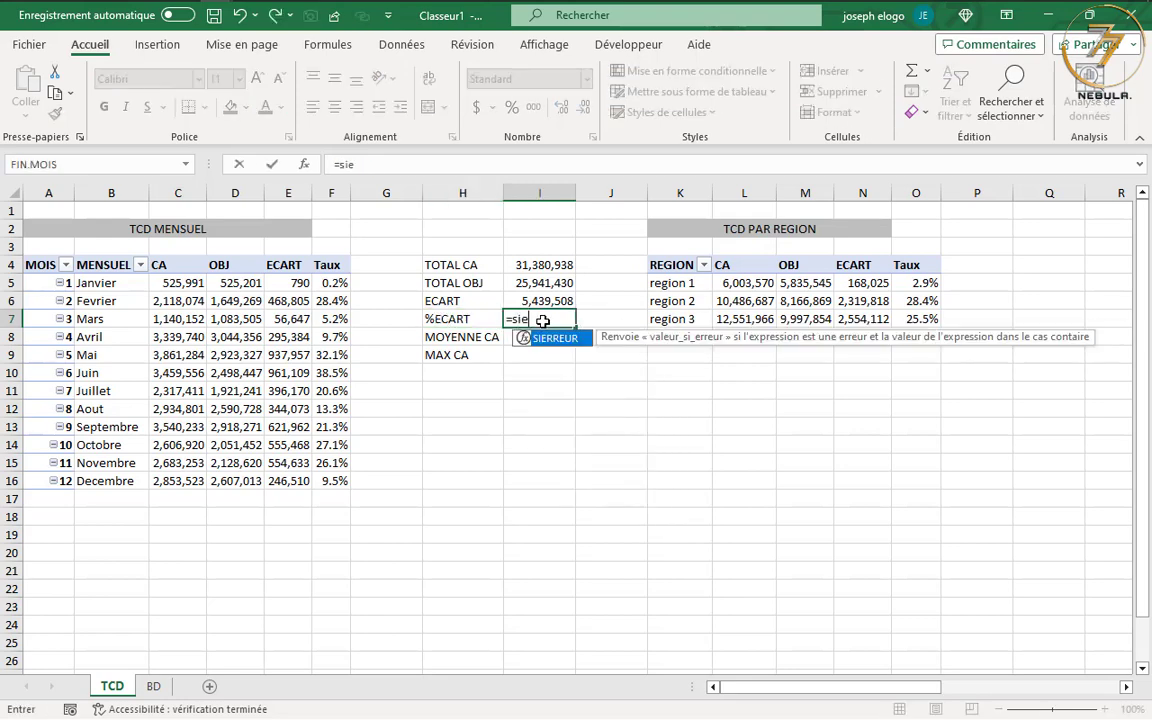
key(Tab)
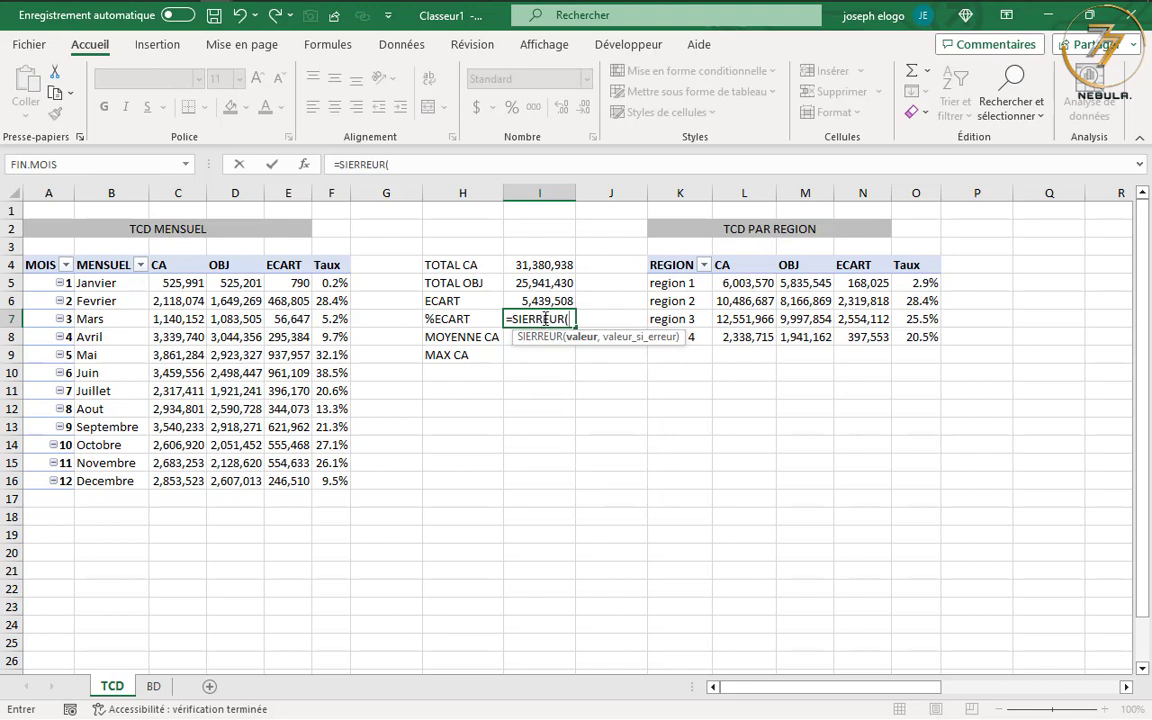
click(543, 264)
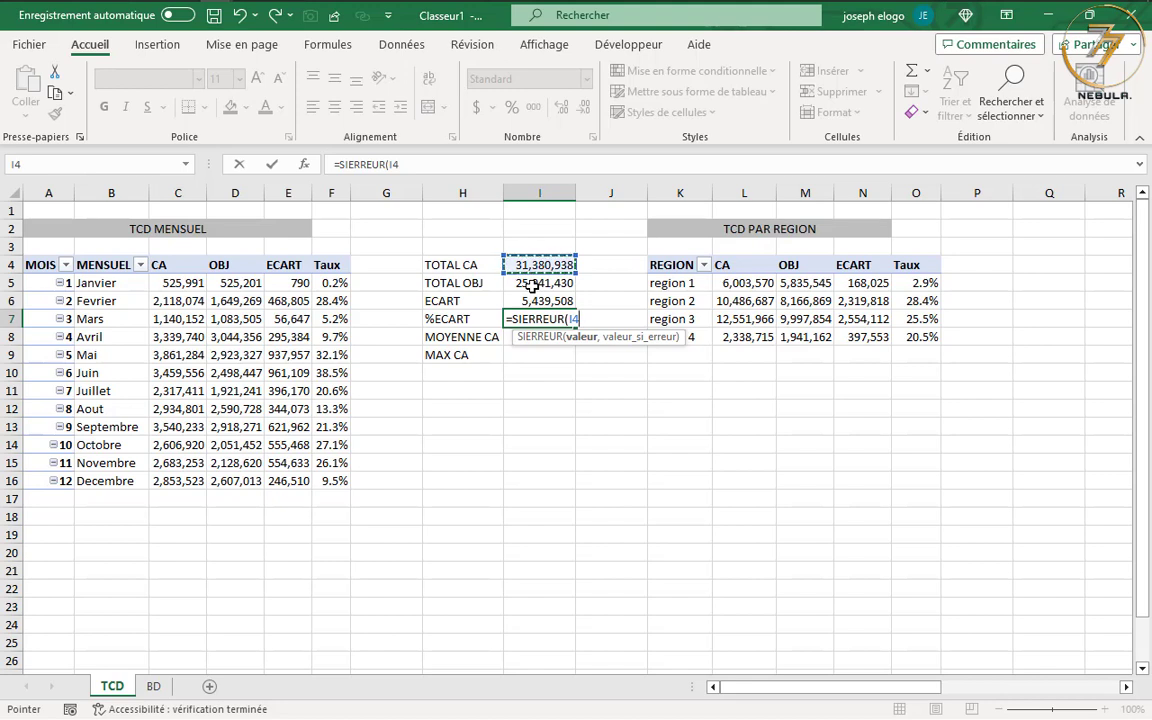
text(/)
click(532, 286)
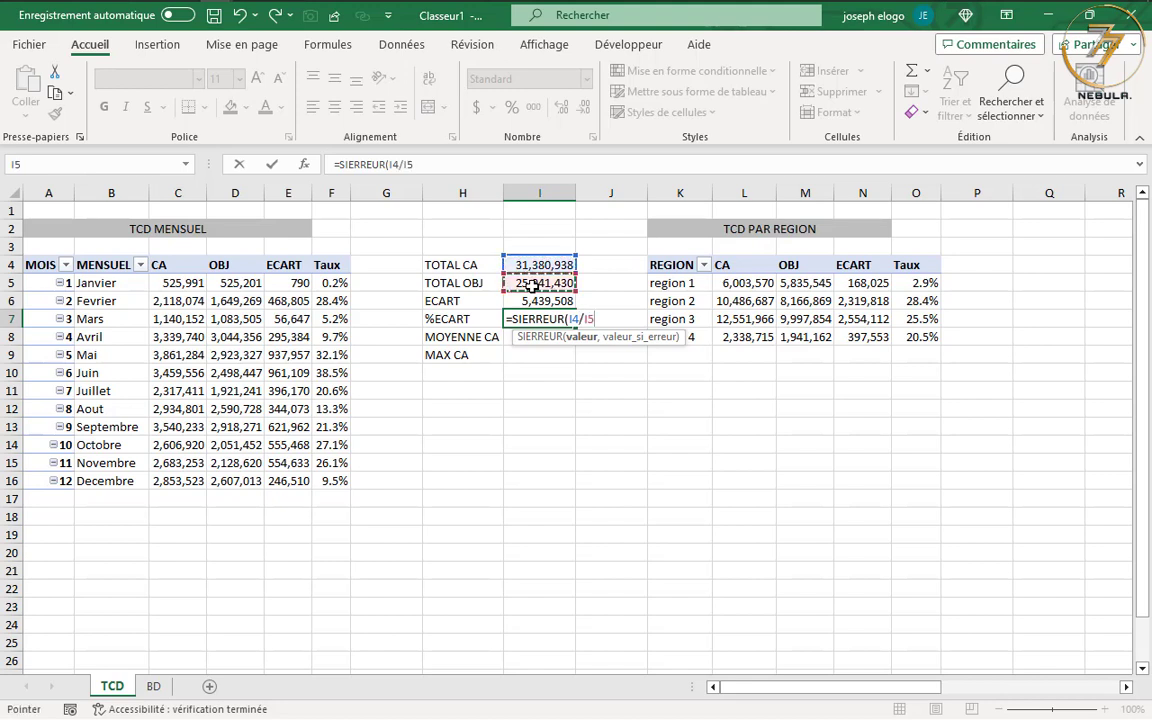
text(-1)
text(;)
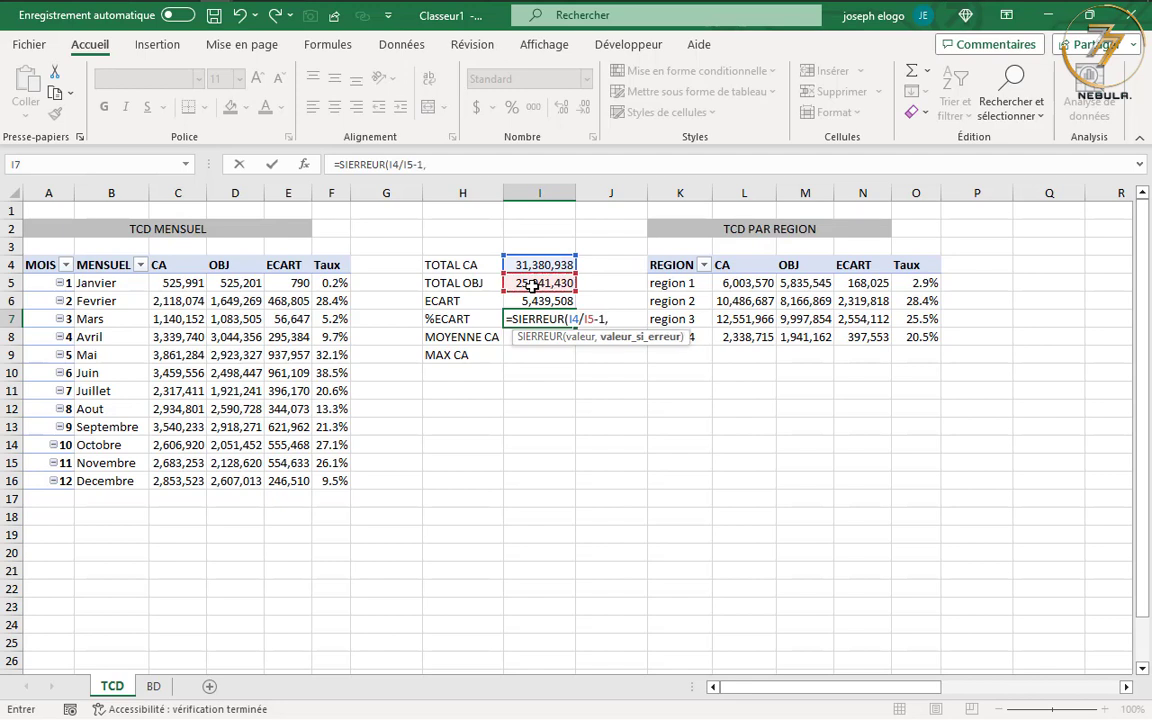
text(0))
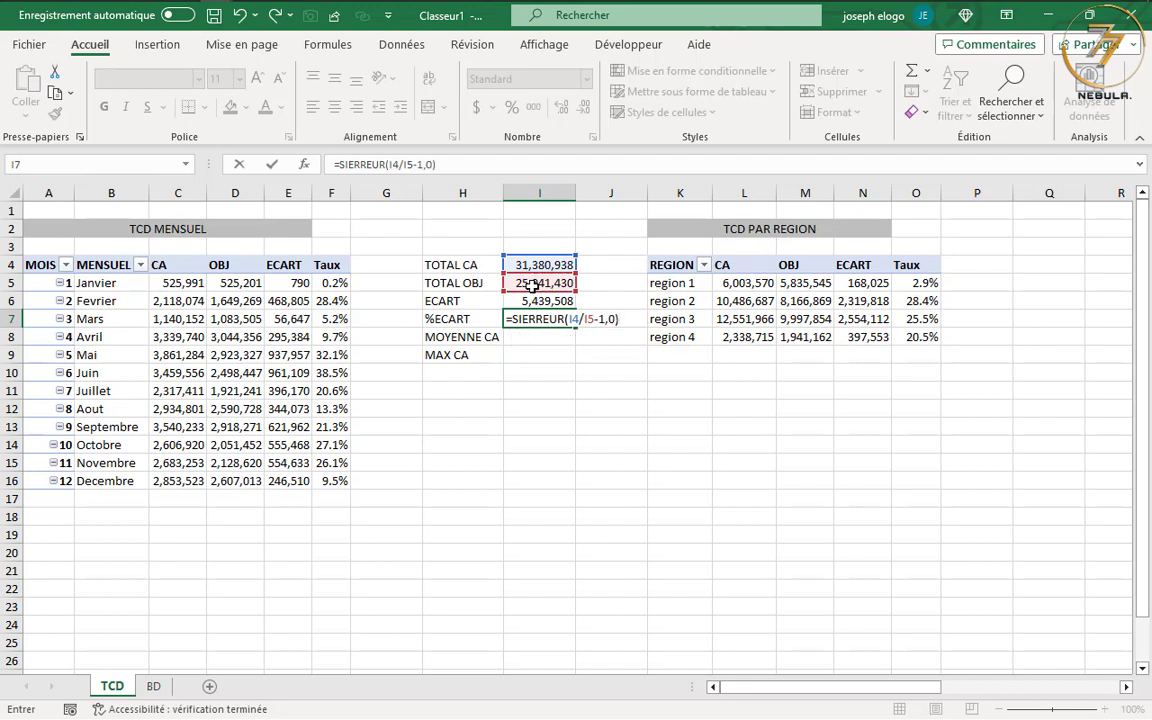
key(Return)
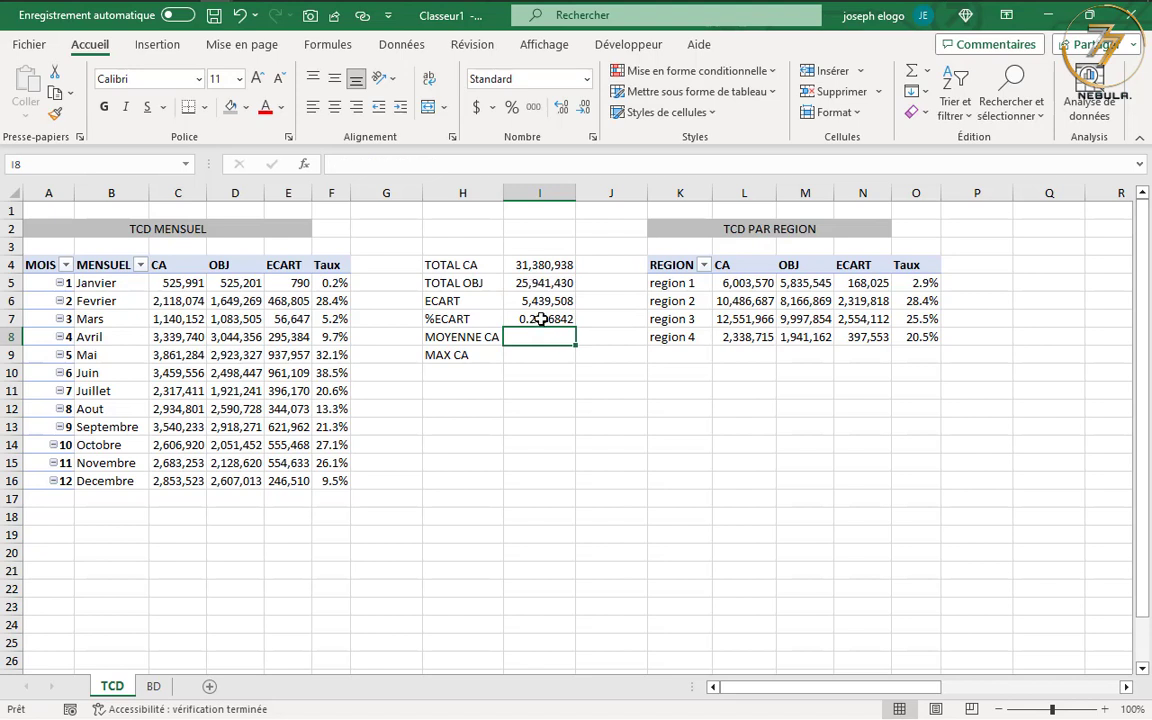
Step: Format the %ECART value in I7 as a percentage with two decimal places
click(527, 319)
click(514, 108)
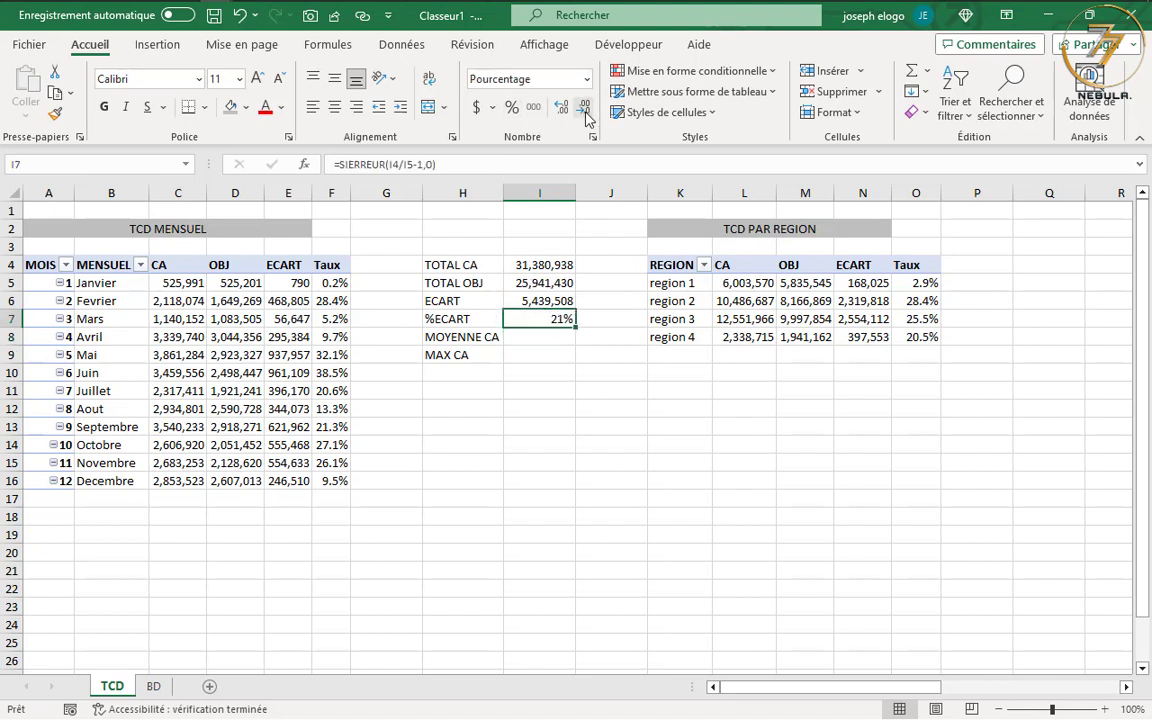
click(561, 107)
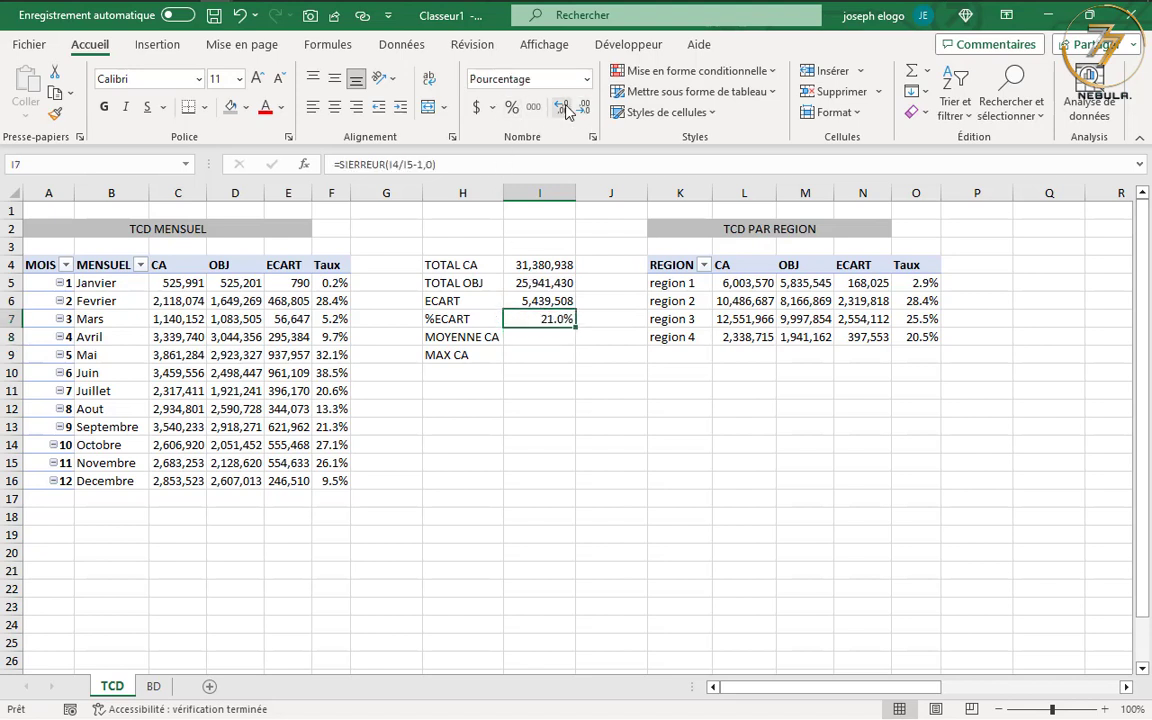
click(581, 110)
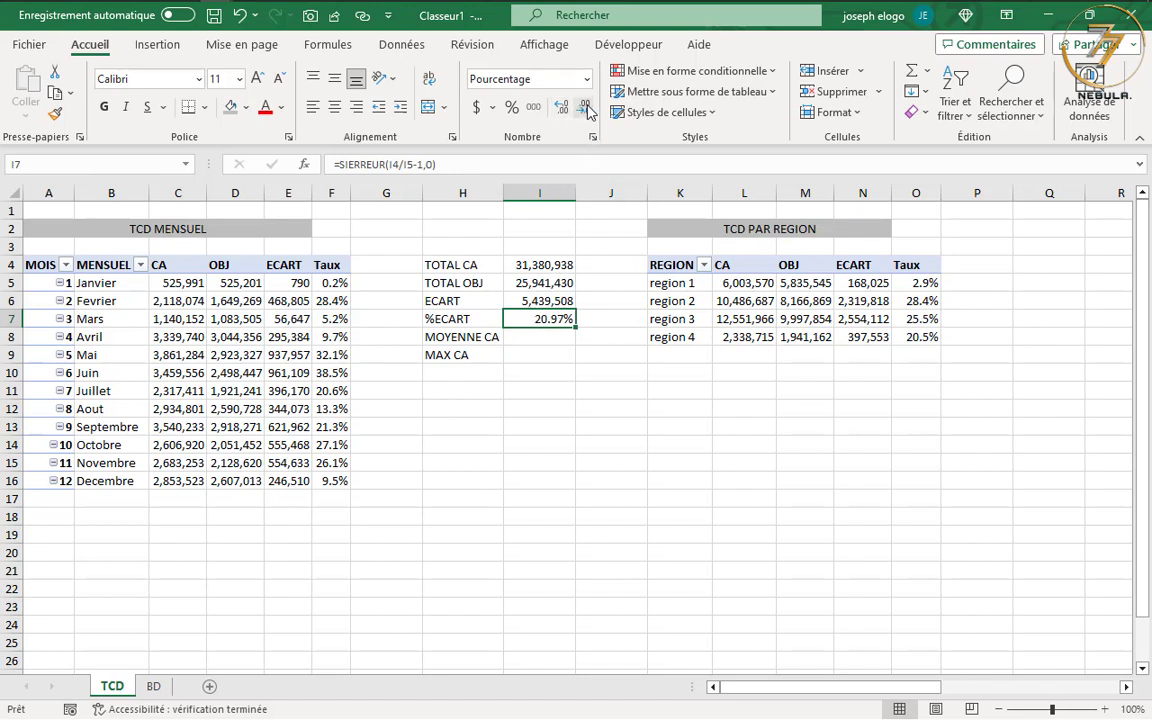
Step: Calculate MOYENNE CA in I8 with the MOYENNE function over the monthly CA column, starting at C5 and extending below December
click(527, 339)
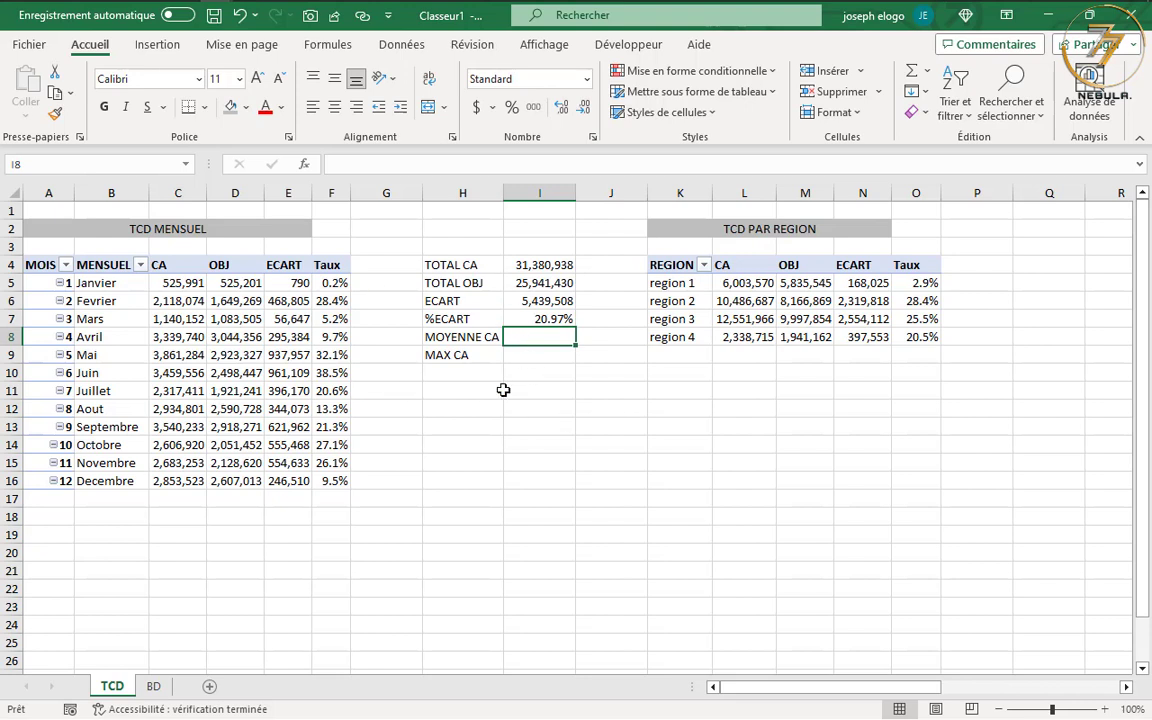
text(=)
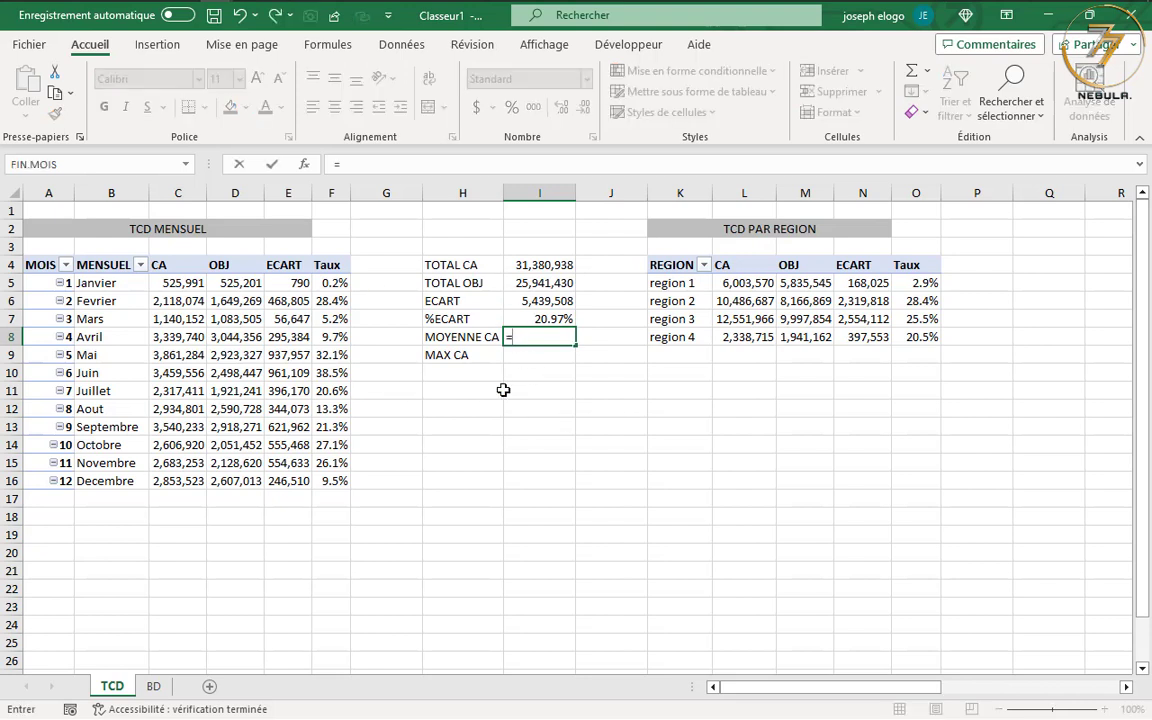
text(moye)
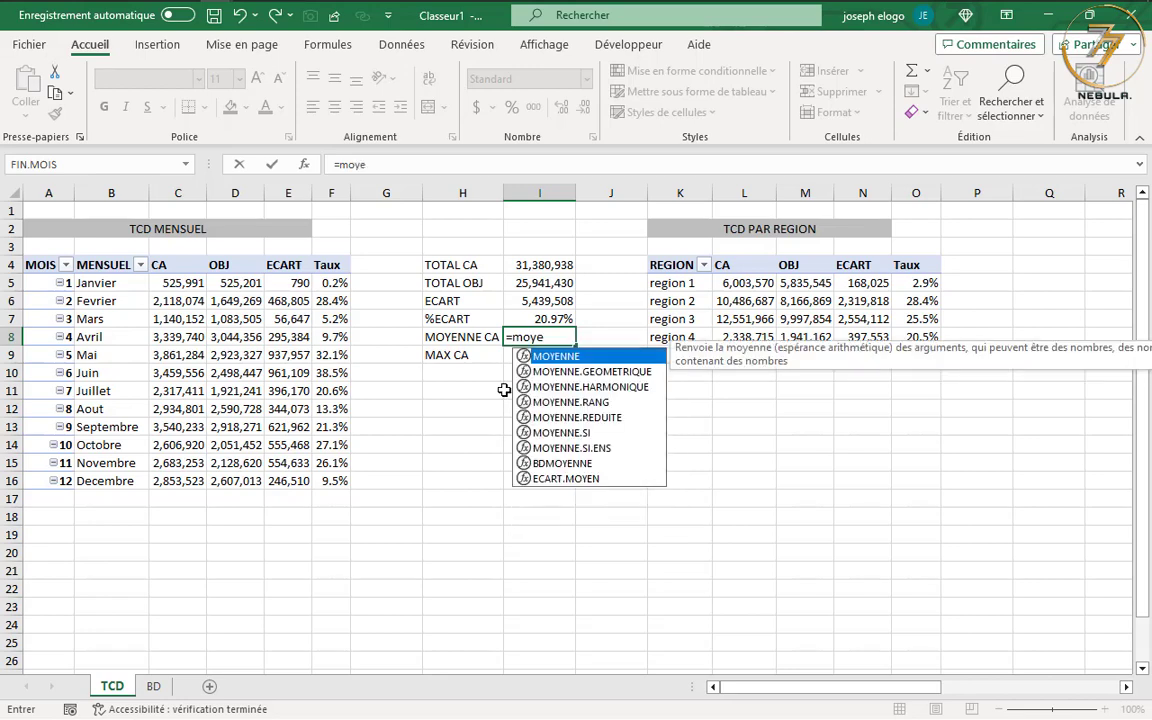
key(Tab)
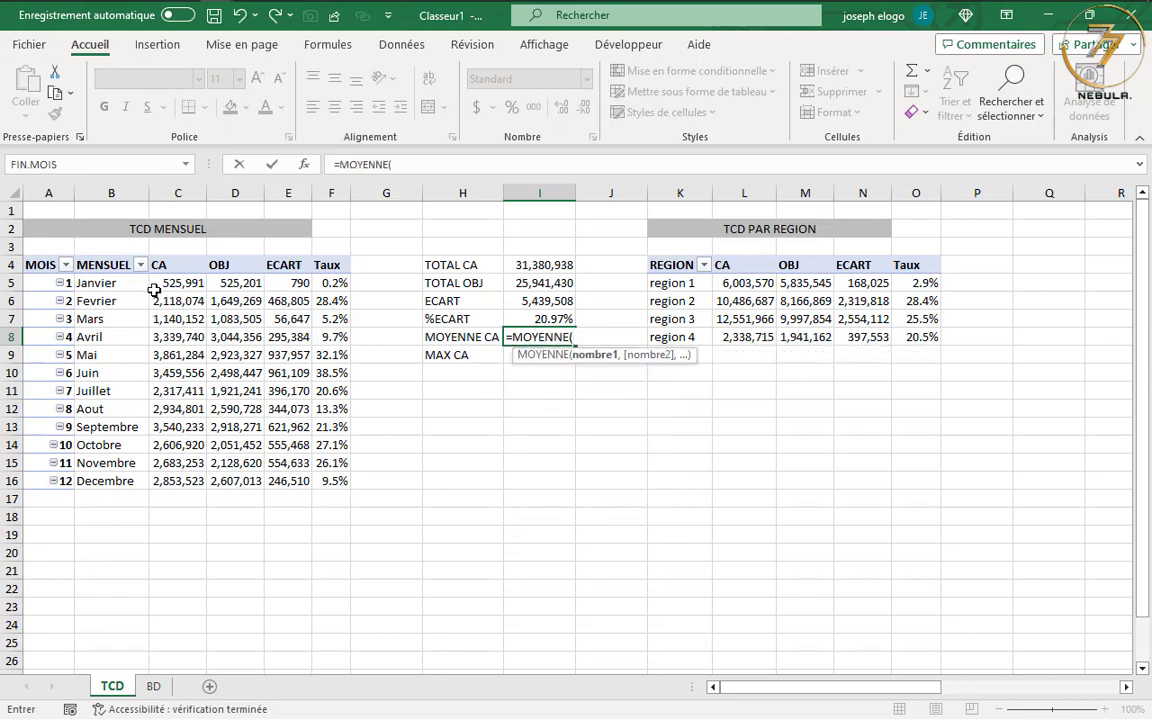
drag(178, 284, 181, 623)
text())
key(Return)
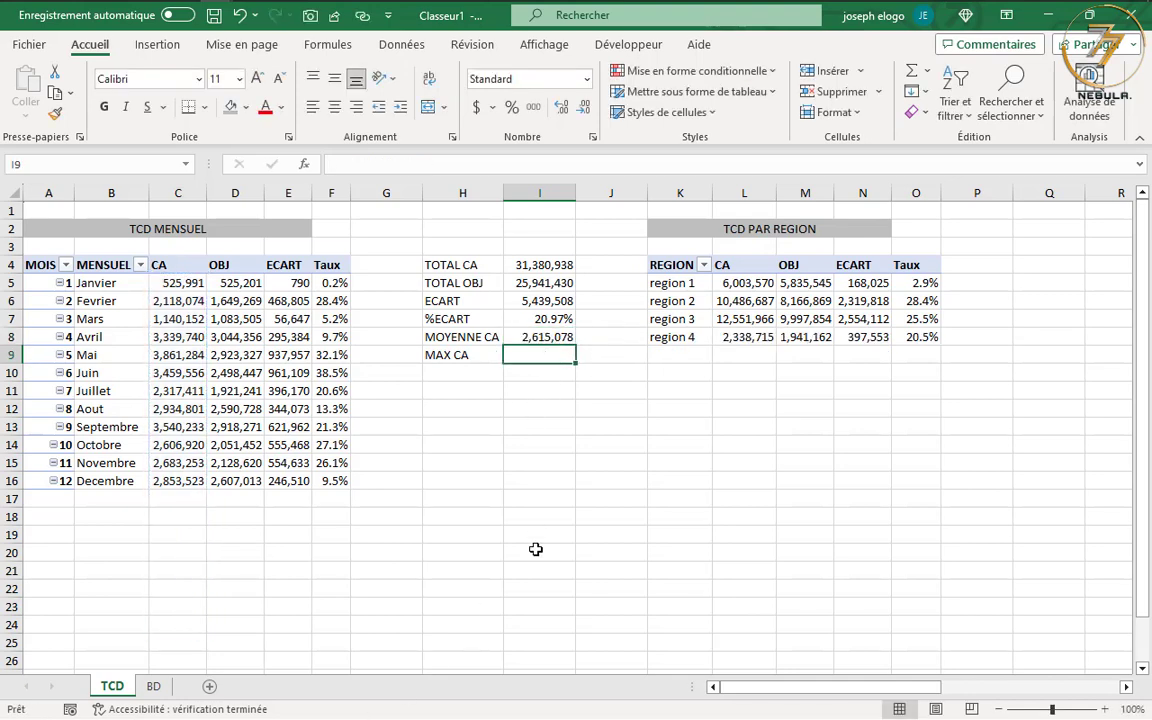
Step: Calculate MAX CA in I9 with the MAX function over the monthly CA range C5:C23
text(=ma)
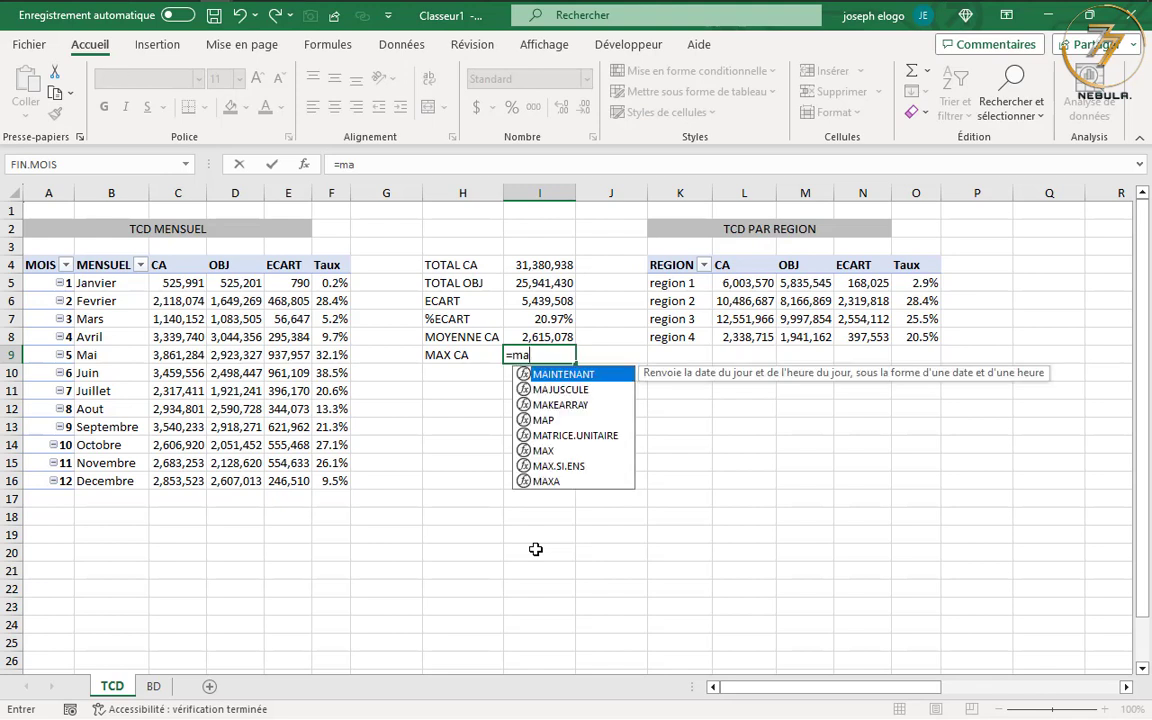
text(x)
key(BackSpace)
text(x)
key(Tab)
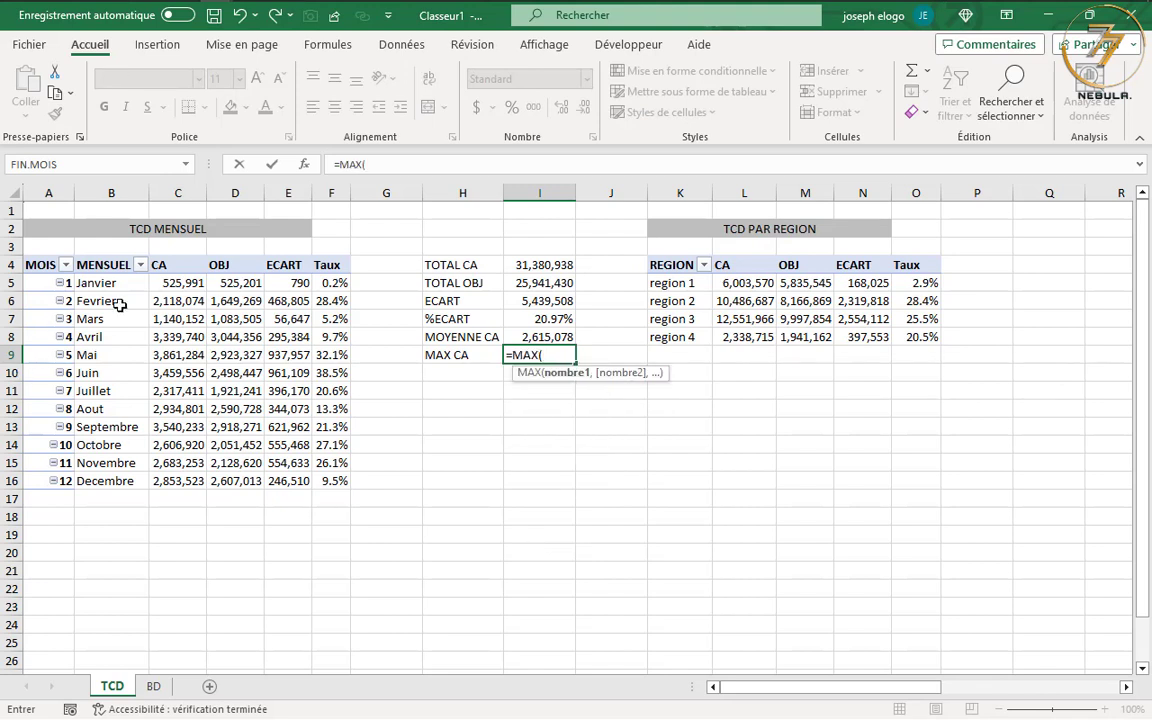
drag(168, 283, 156, 610)
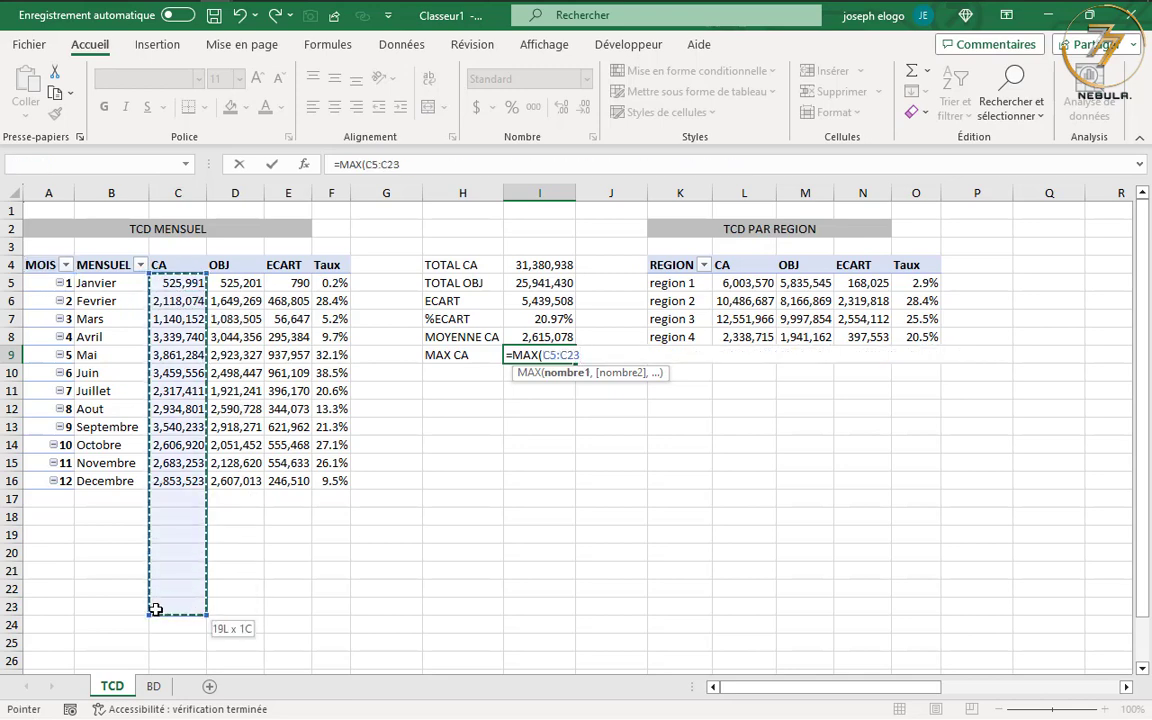
key(Return)
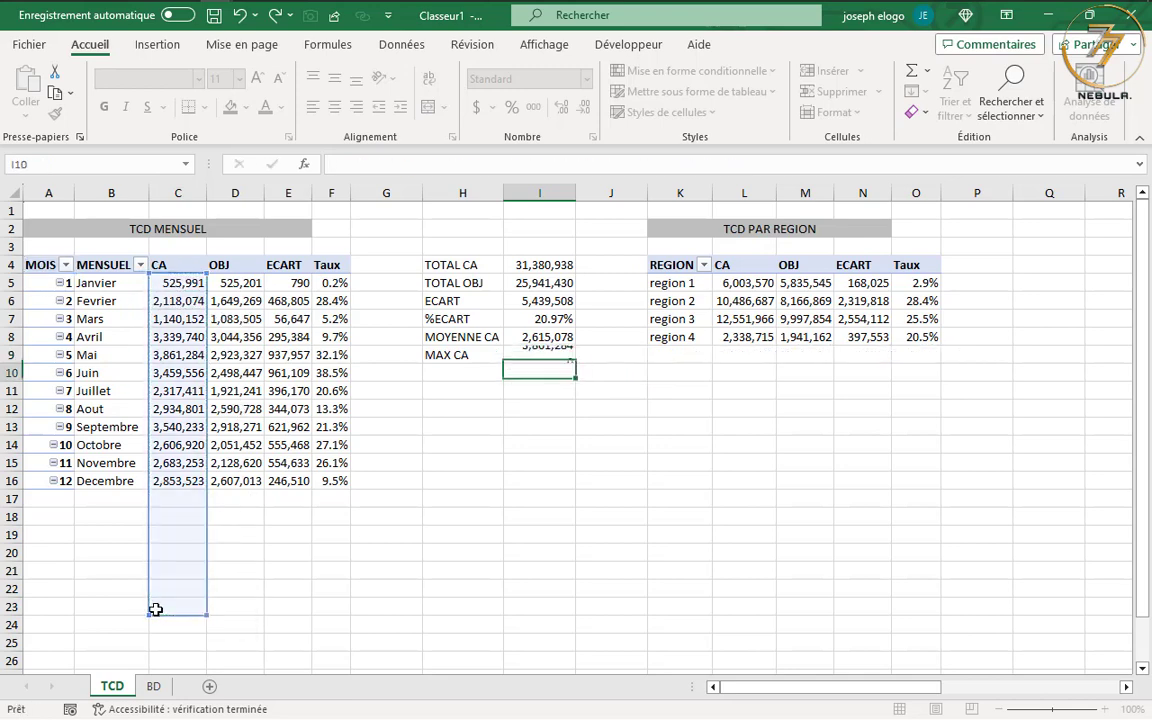
click(500, 481)
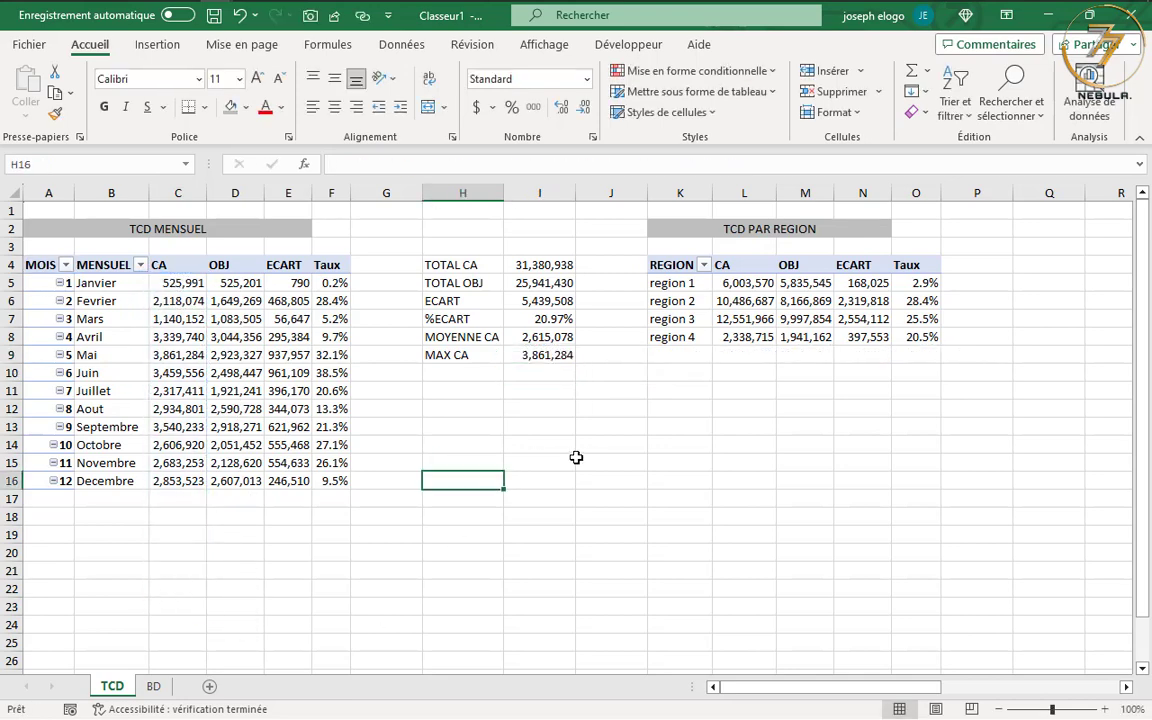
Step: Format the summary labels in H4:H9 in bold and reduce their font size to 10
drag(465, 266, 459, 353)
click(279, 79)
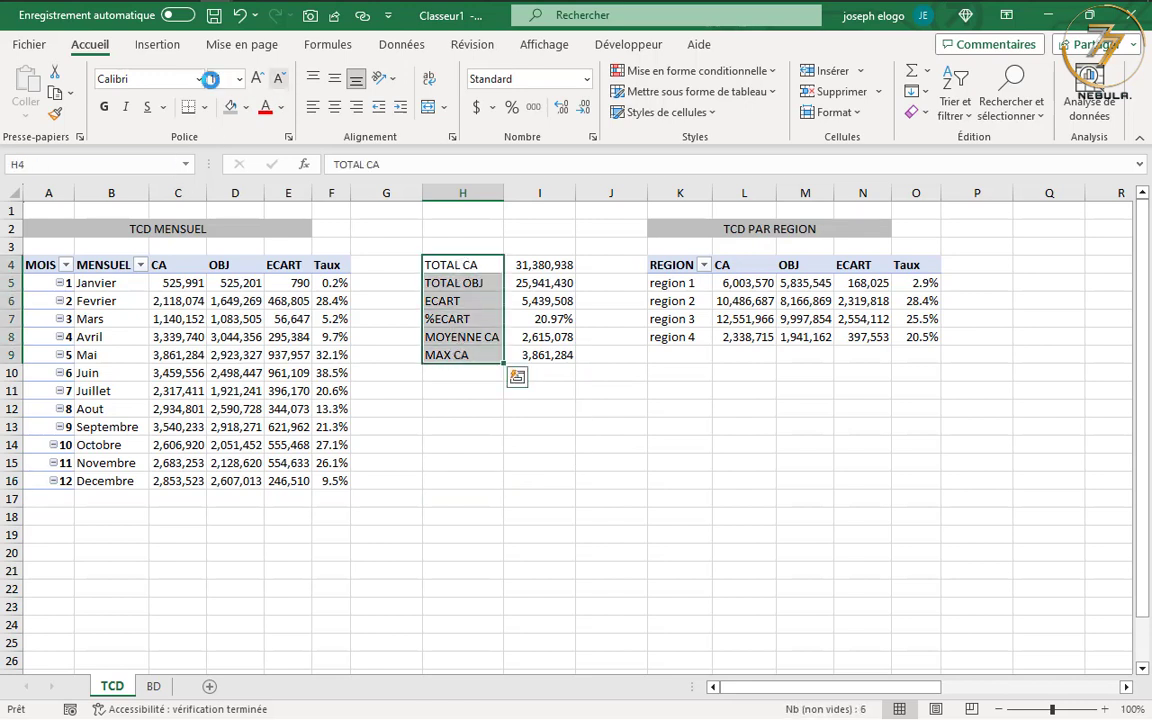
click(105, 107)
drag(527, 262, 548, 357)
click(598, 442)
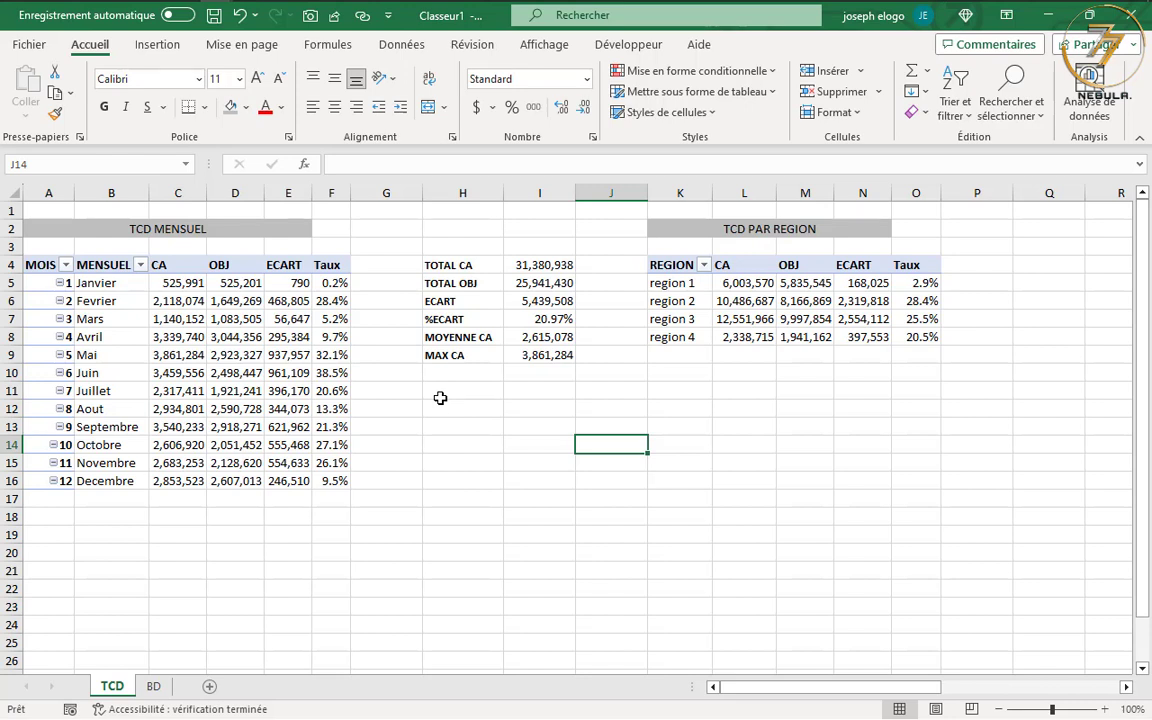
click(284, 316)
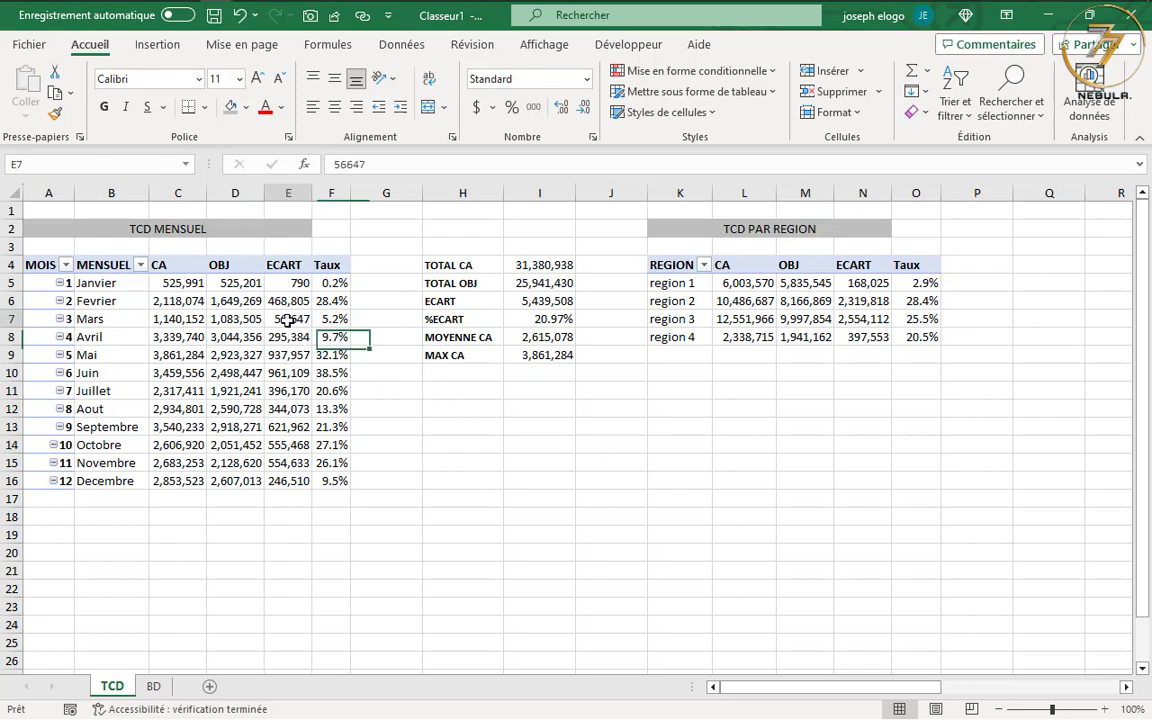
click(452, 303)
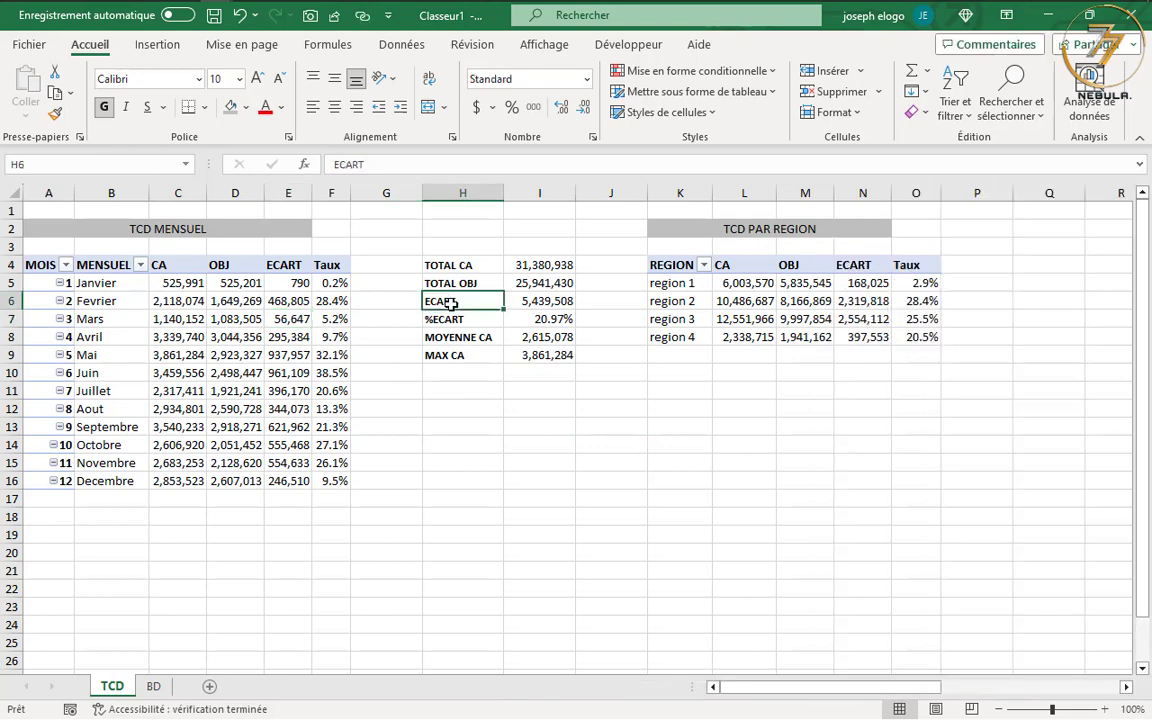